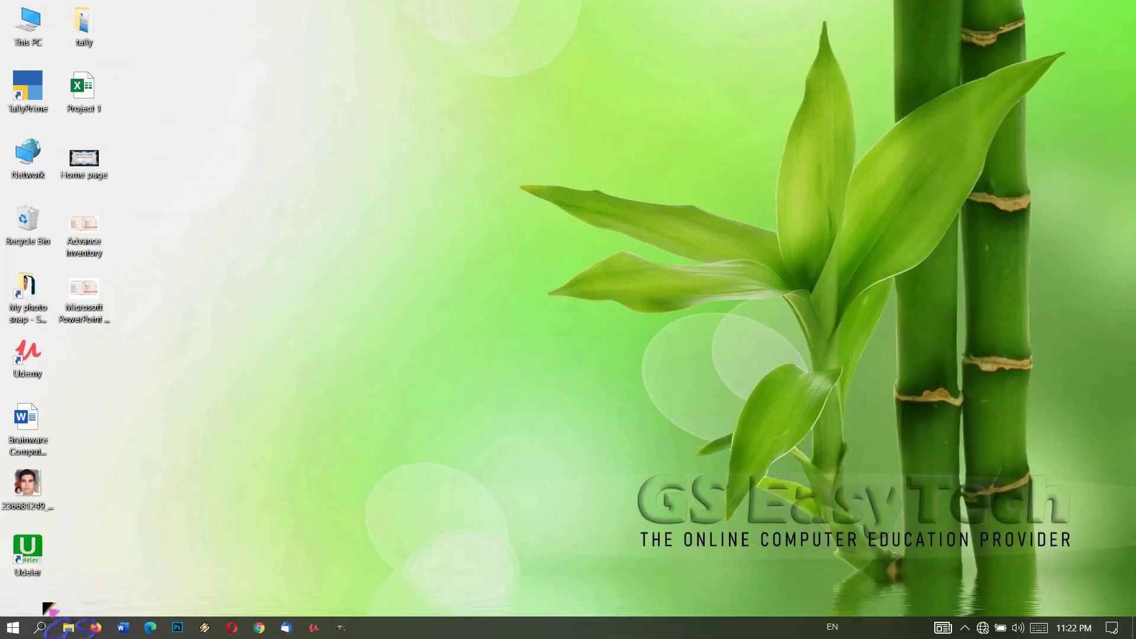
# Step: Launch Excel from the Start menu and open the Project 1 workbook
pyautogui.click(13, 629)
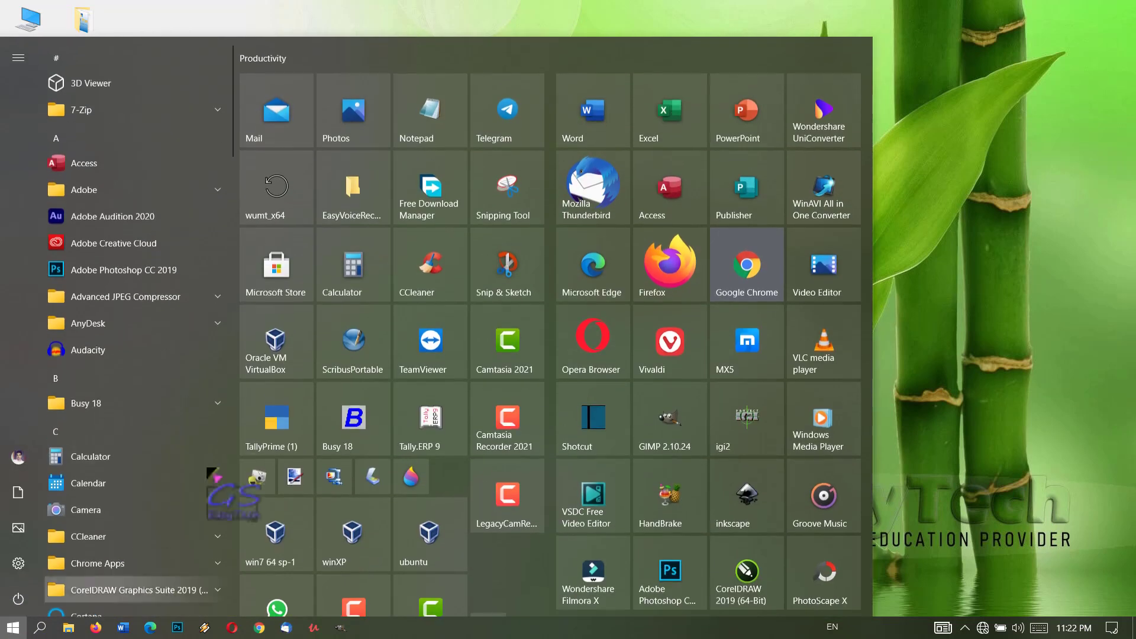
pyautogui.click(669, 109)
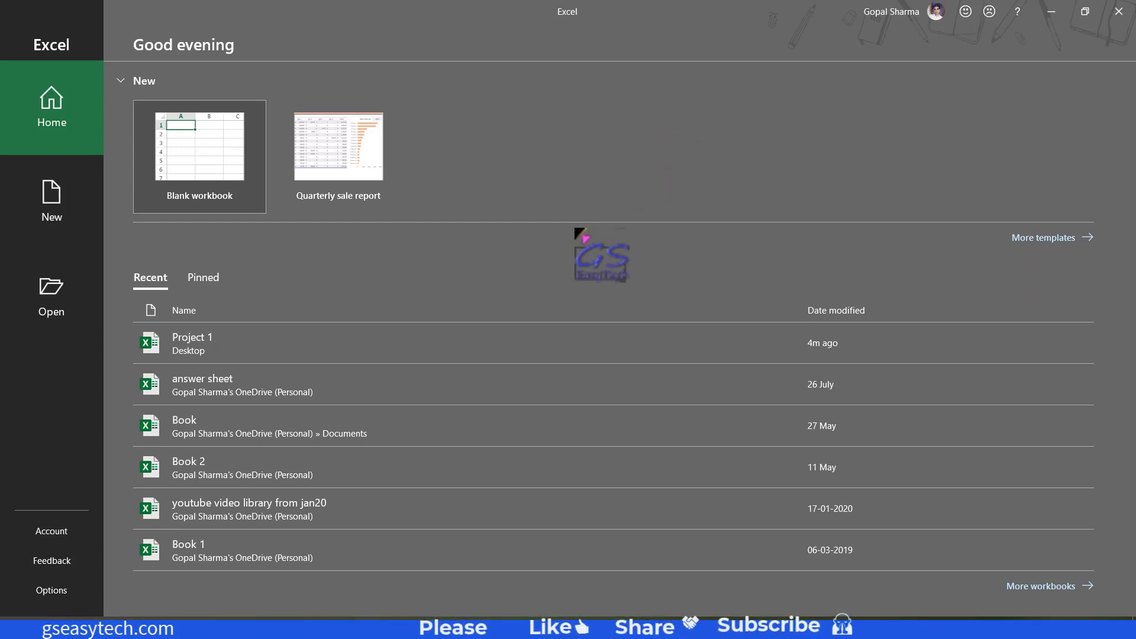
pyautogui.moveTo(213, 342)
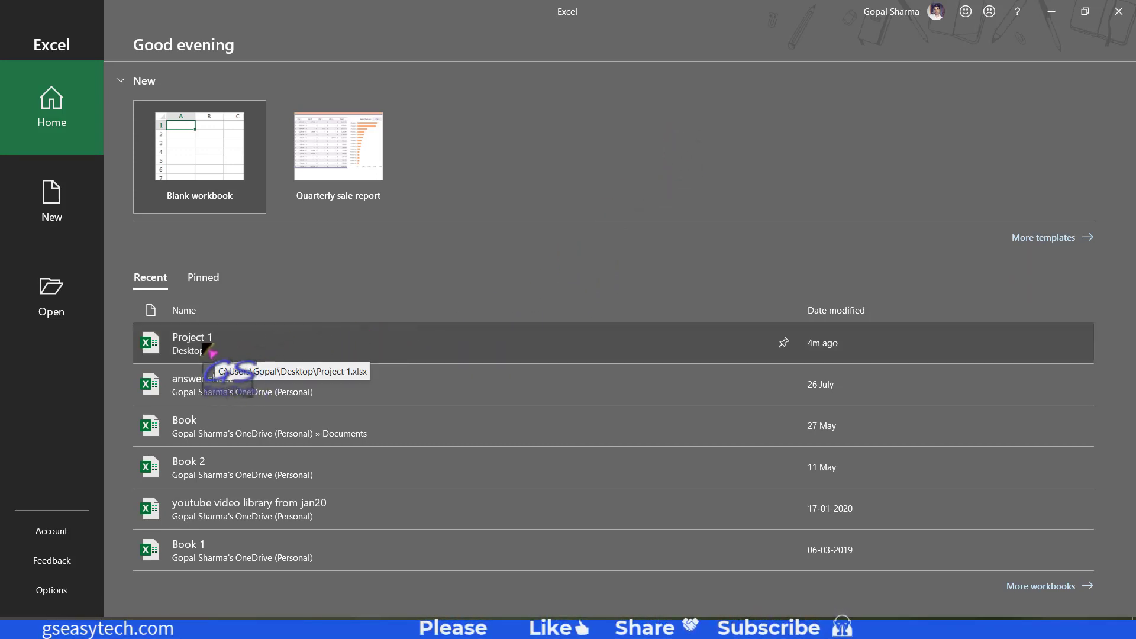
pyautogui.click(208, 348)
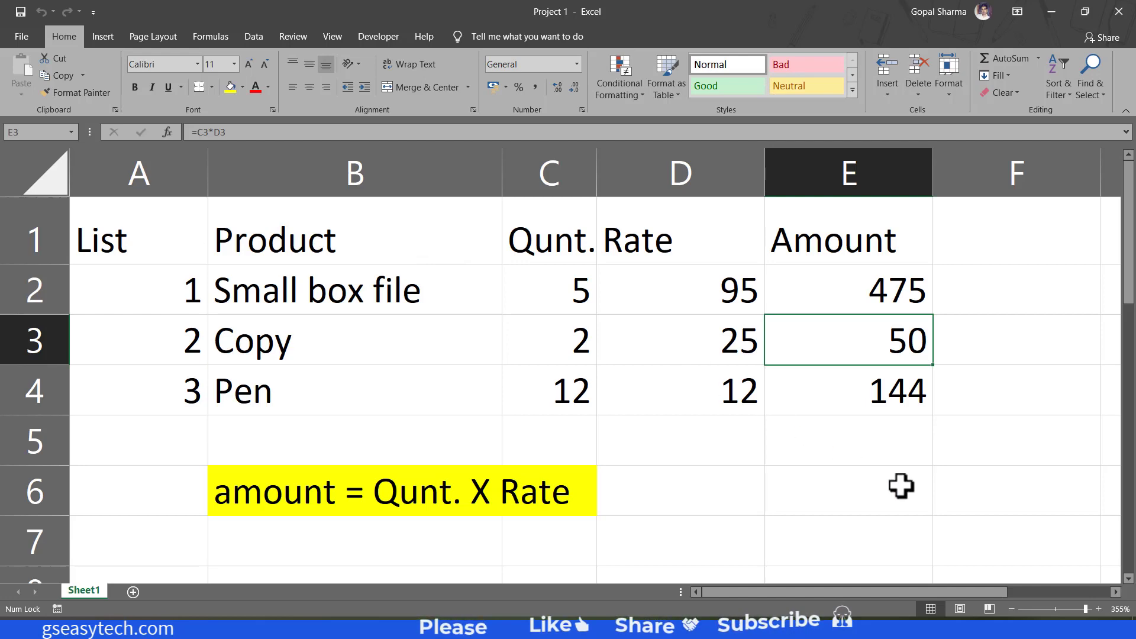
# Step: Zoom the sheet out to 240% and select the Amount header cell E1
pyautogui.click(1012, 608)
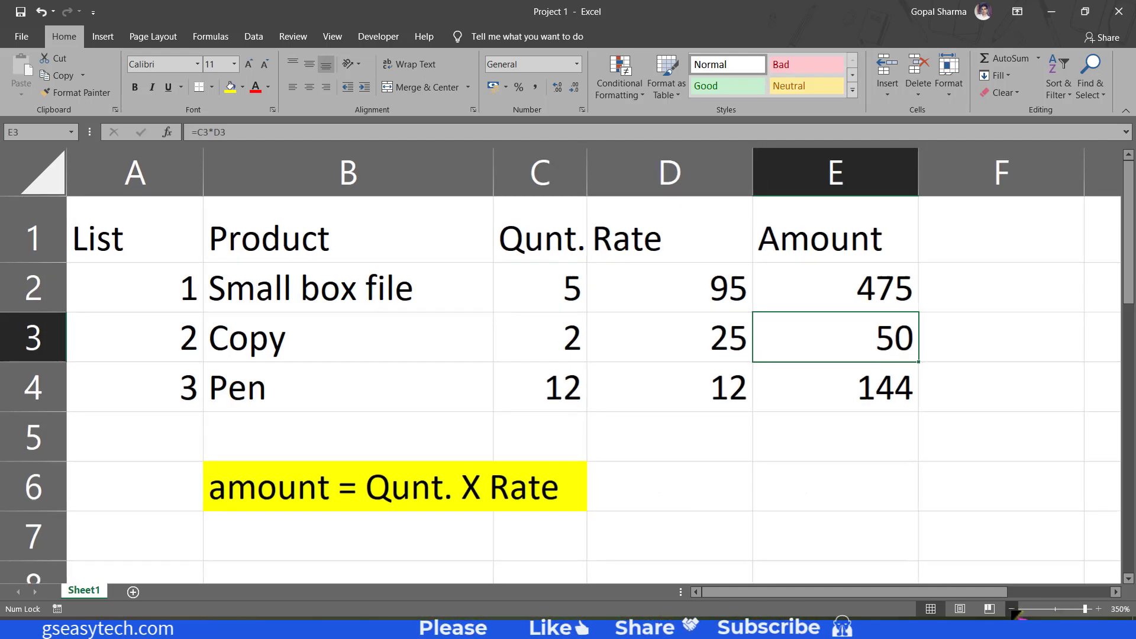
pyautogui.click(1012, 609)
pyautogui.click(1012, 609)
pyautogui.click(1012, 609)
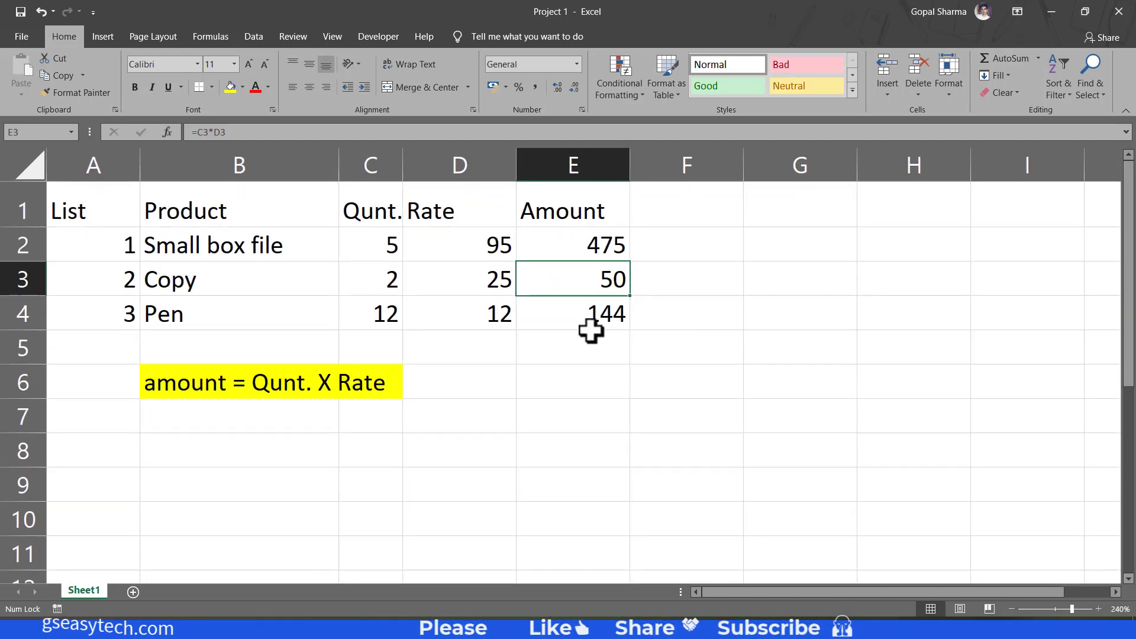
pyautogui.click(590, 333)
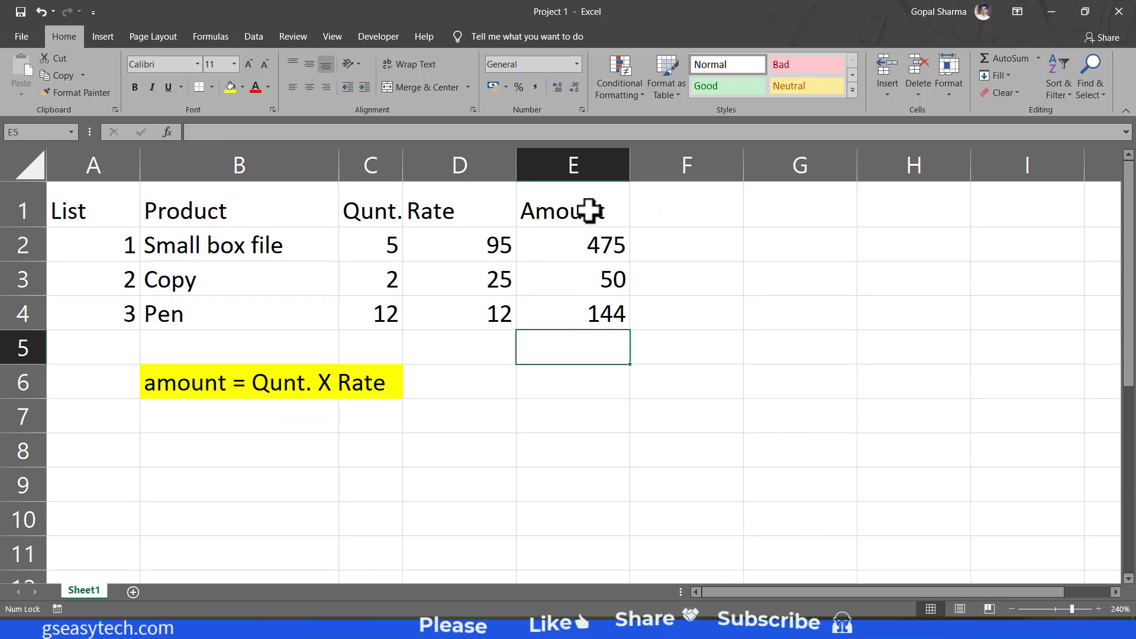
pyautogui.click(587, 211)
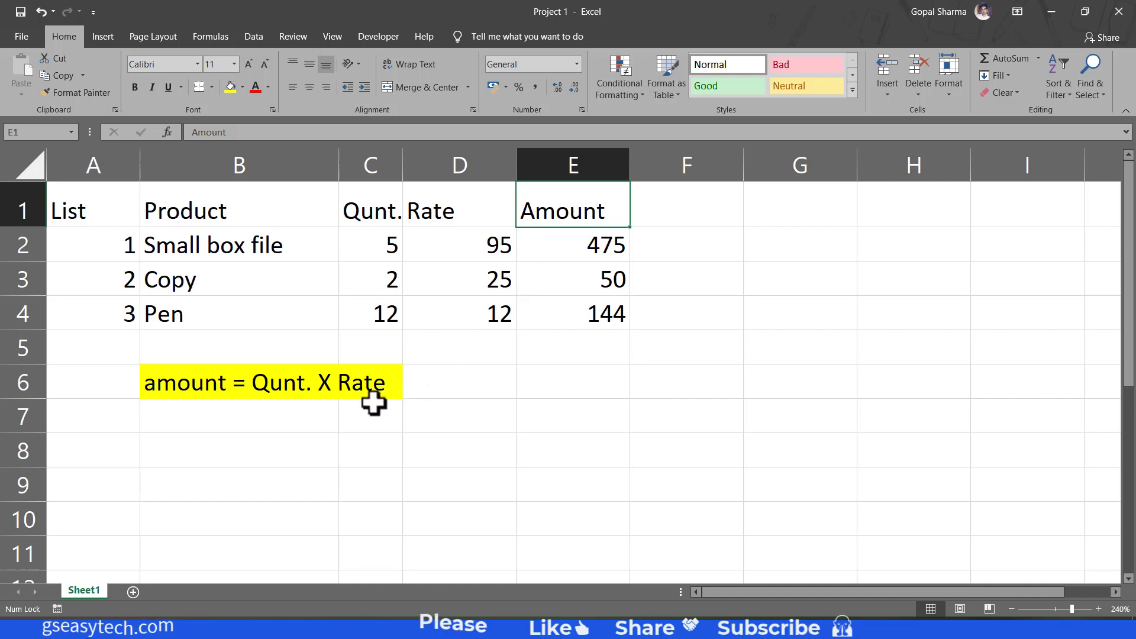
pyautogui.moveTo(131, 364); pyautogui.dragTo(402, 407)
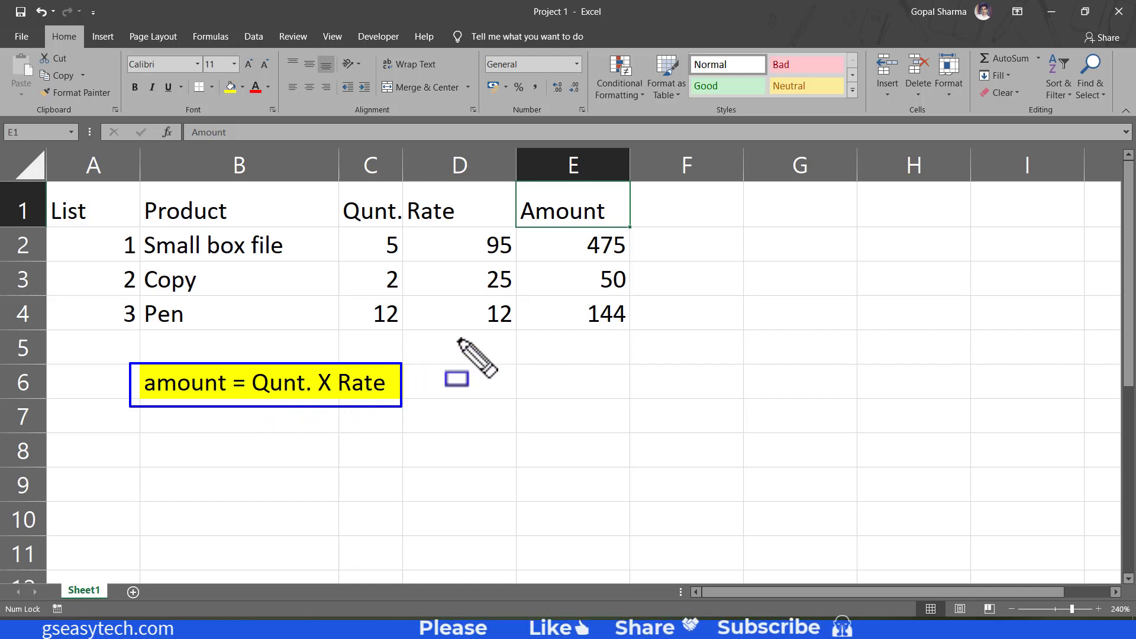
pyautogui.press('e')
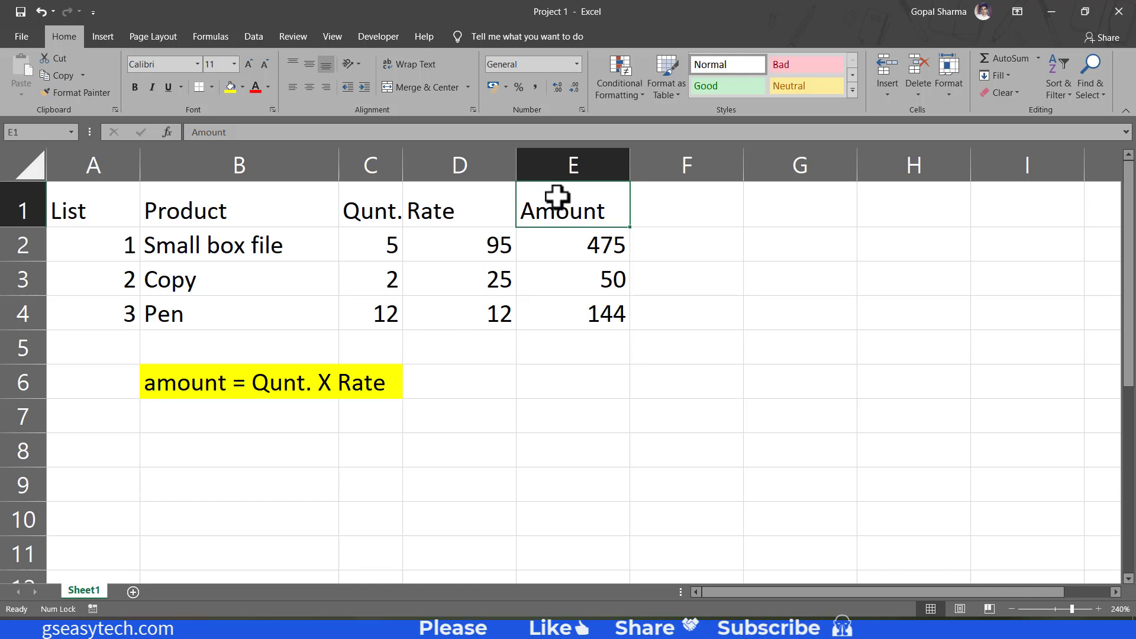
# Step: Show the Review tab's commenting tools for the Amount header in E1
pyautogui.rightClick(550, 190)
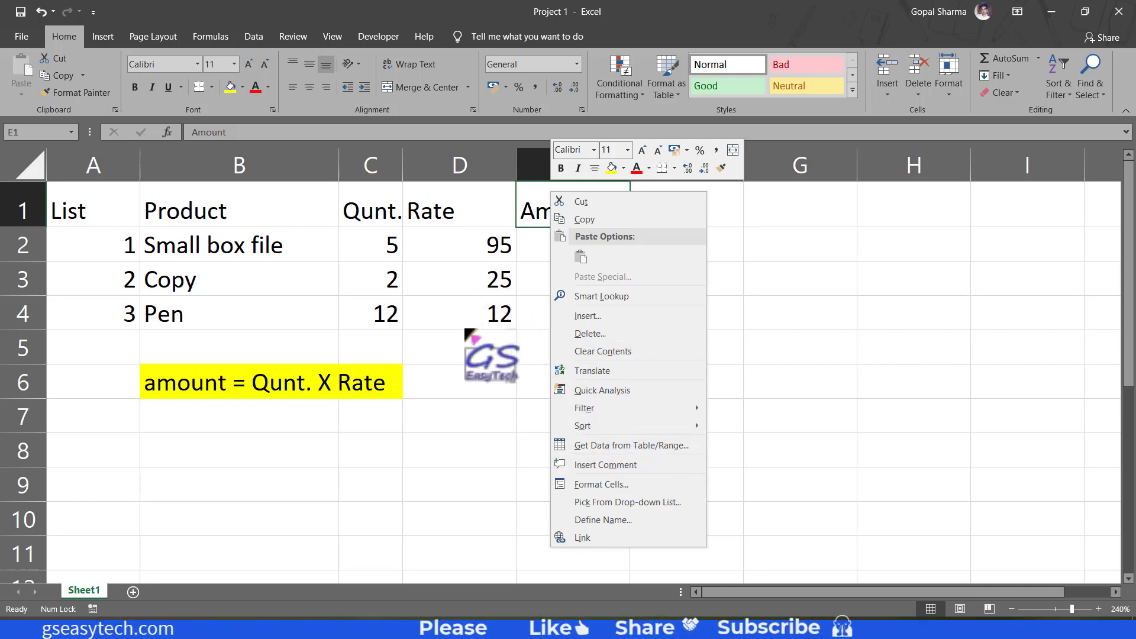
pyautogui.press('Escape')
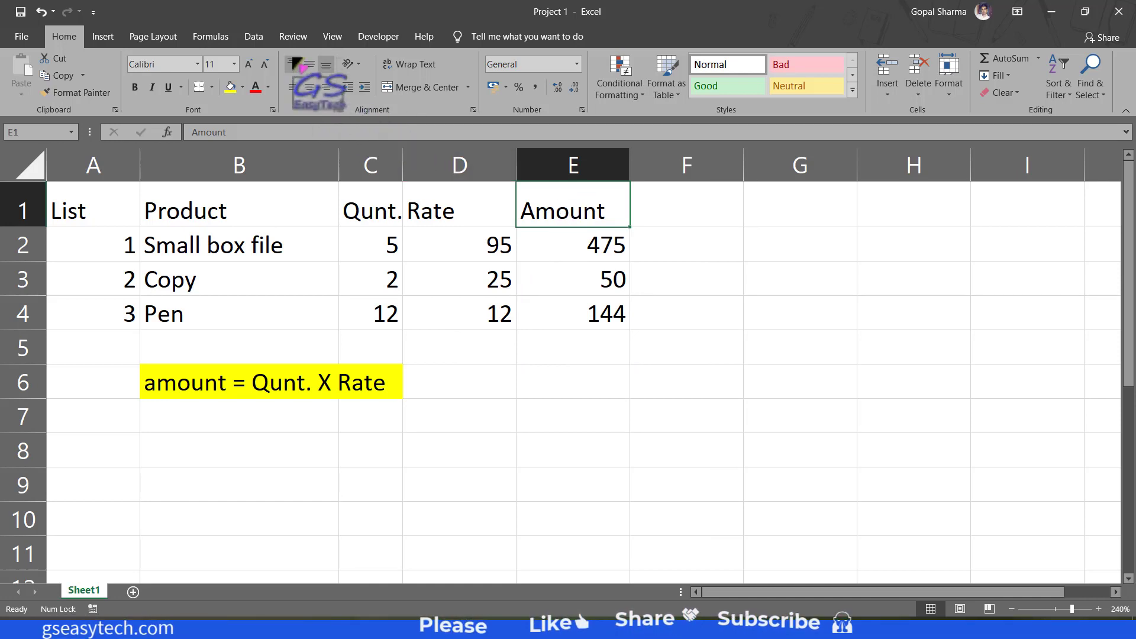
pyautogui.click(296, 39)
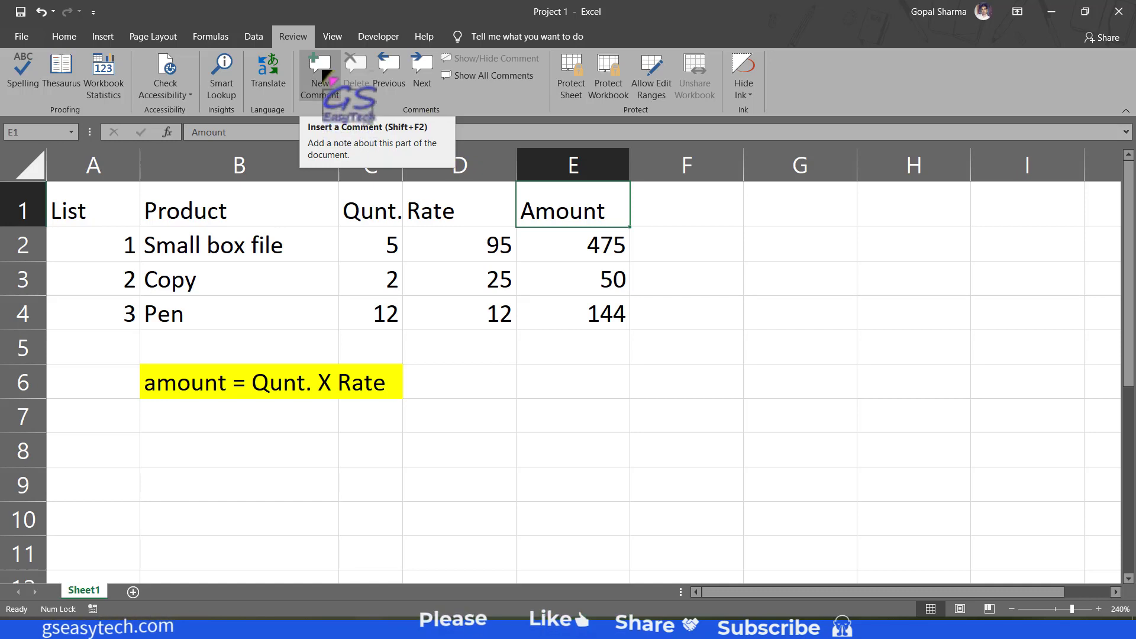
# Step: Add a comment reading 'Qunt. X Rate' to E1, replacing the author name
pyautogui.click(323, 74)
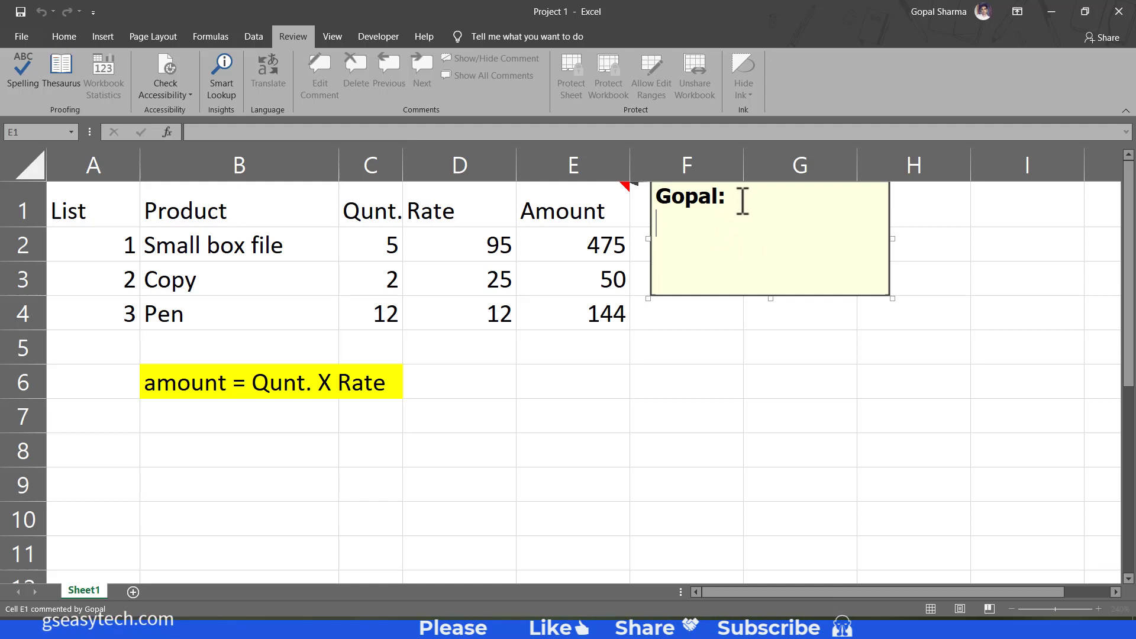
pyautogui.moveTo(727, 198); pyautogui.dragTo(657, 198)
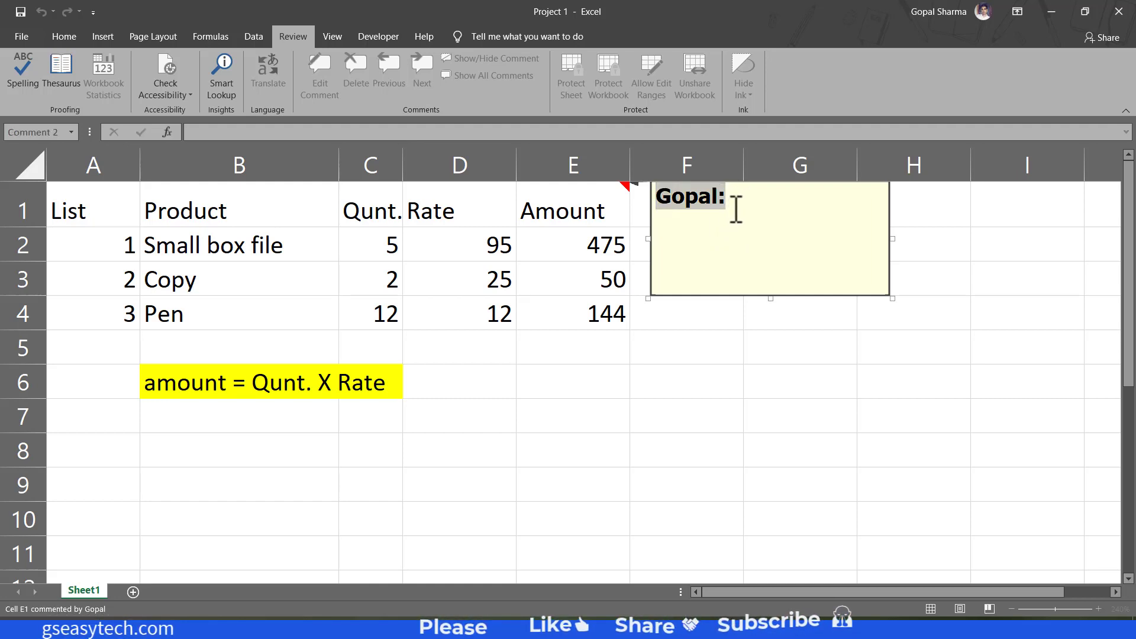
pyautogui.press('BackSpace')
pyautogui.write('Q')
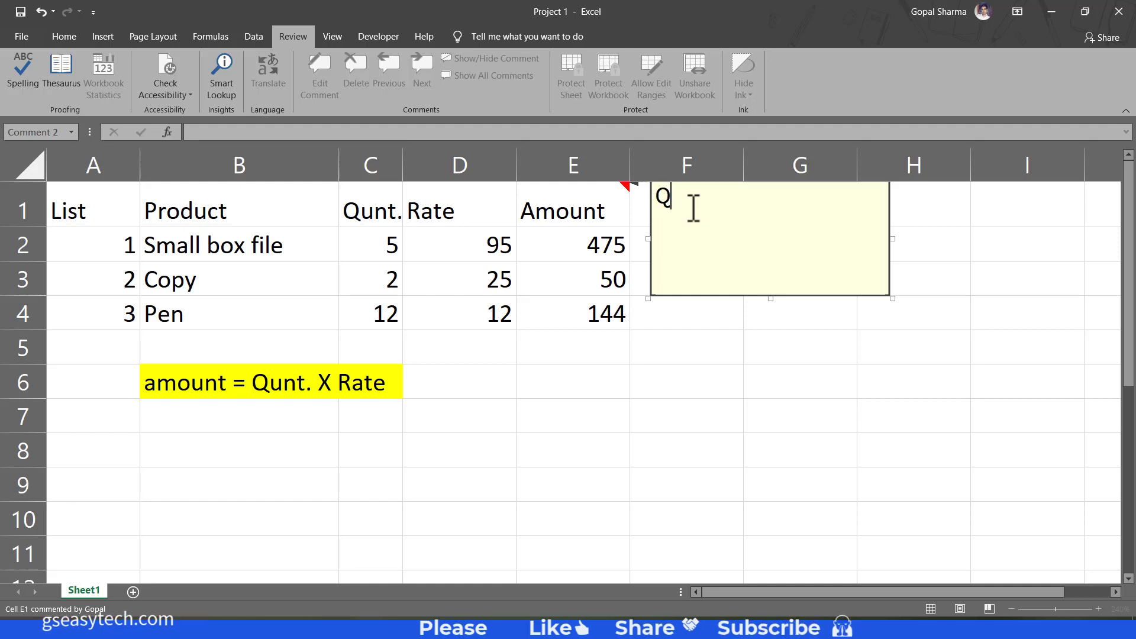
pyautogui.write('un')
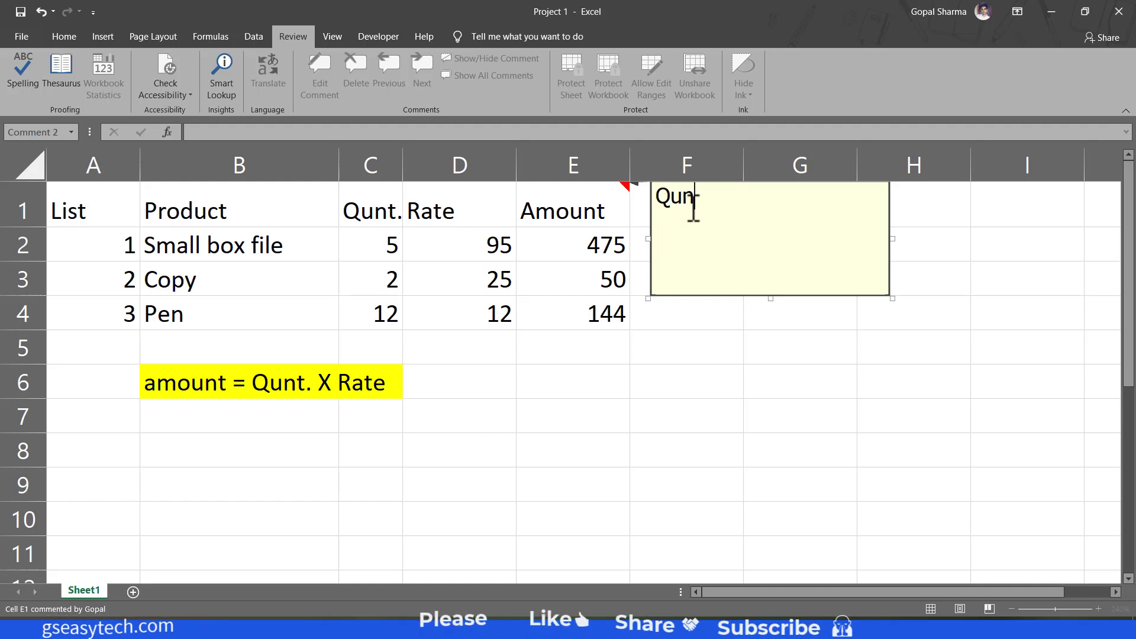
pyautogui.write('t. X ')
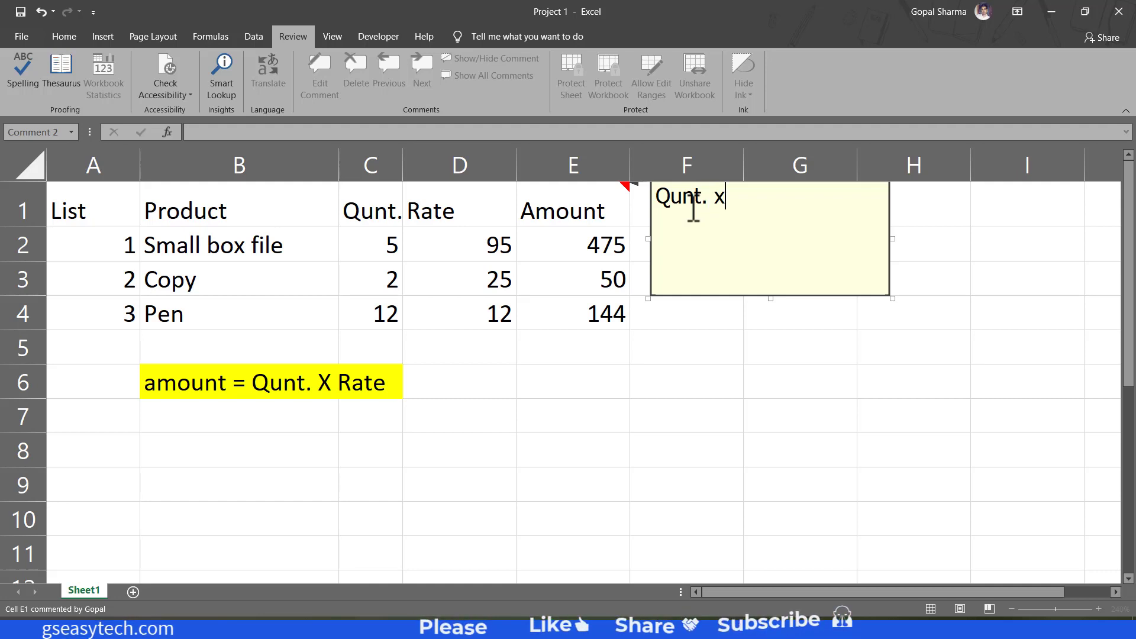
pyautogui.write('Rate')
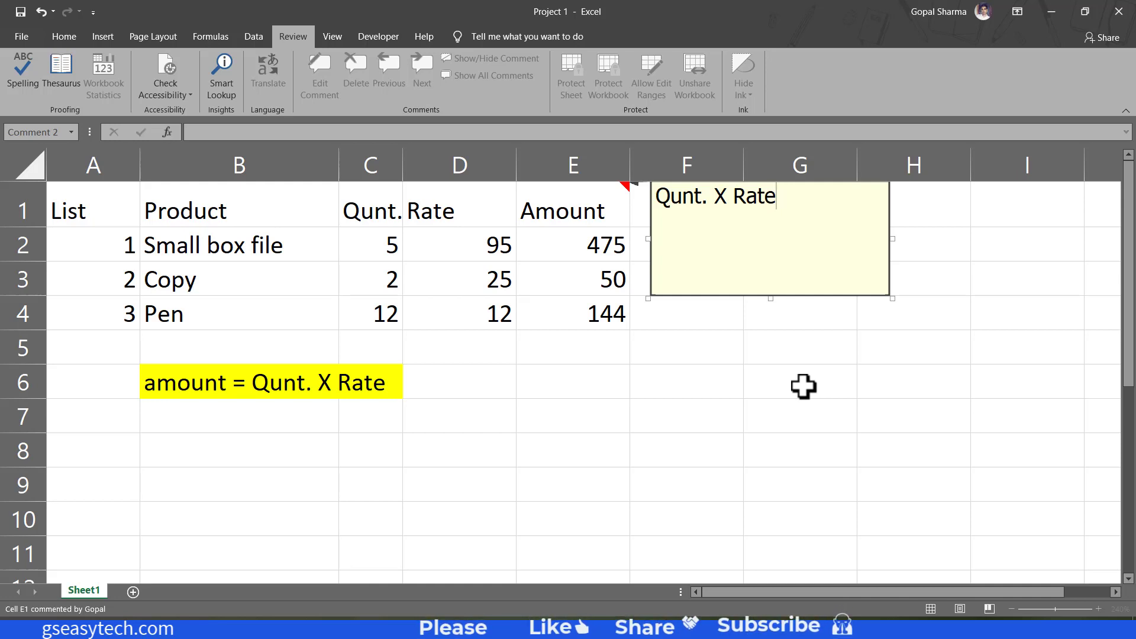
pyautogui.click(804, 386)
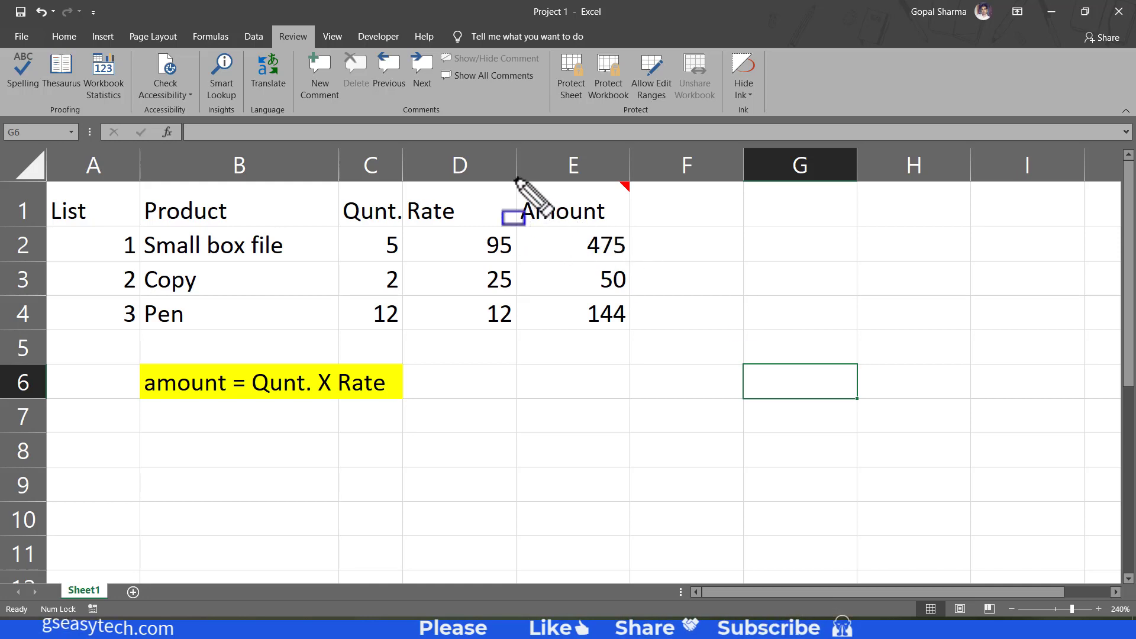
# Step: Select E1 so its 'Qunt. X Rate' comment is displayed
pyautogui.moveTo(514, 178); pyautogui.dragTo(635, 227)
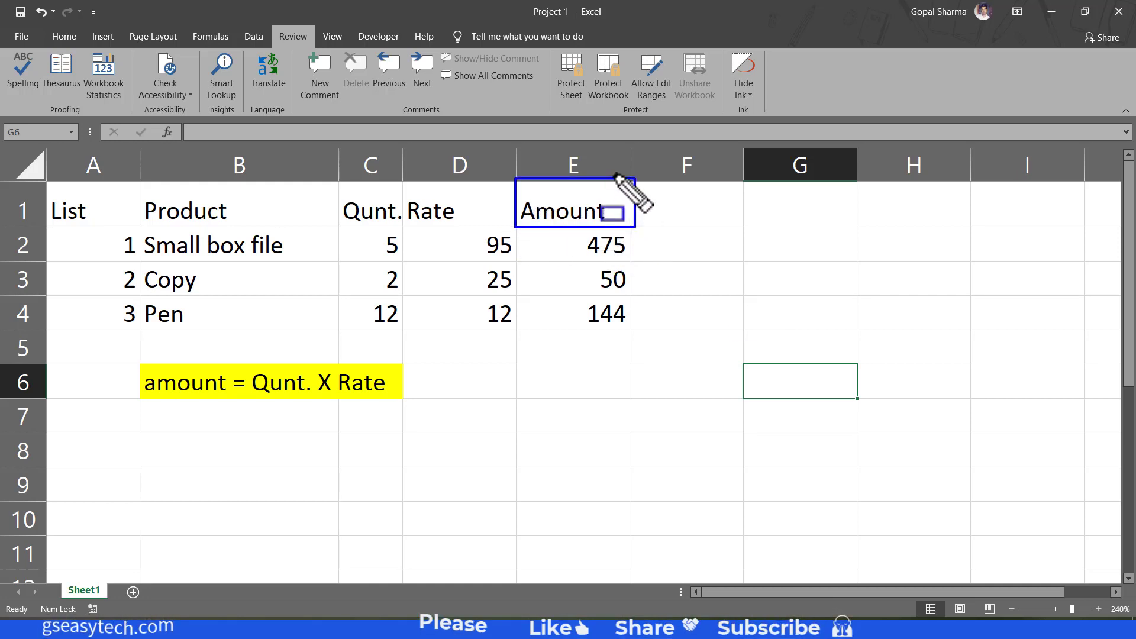
pyautogui.moveTo(615, 174); pyautogui.dragTo(635, 193)
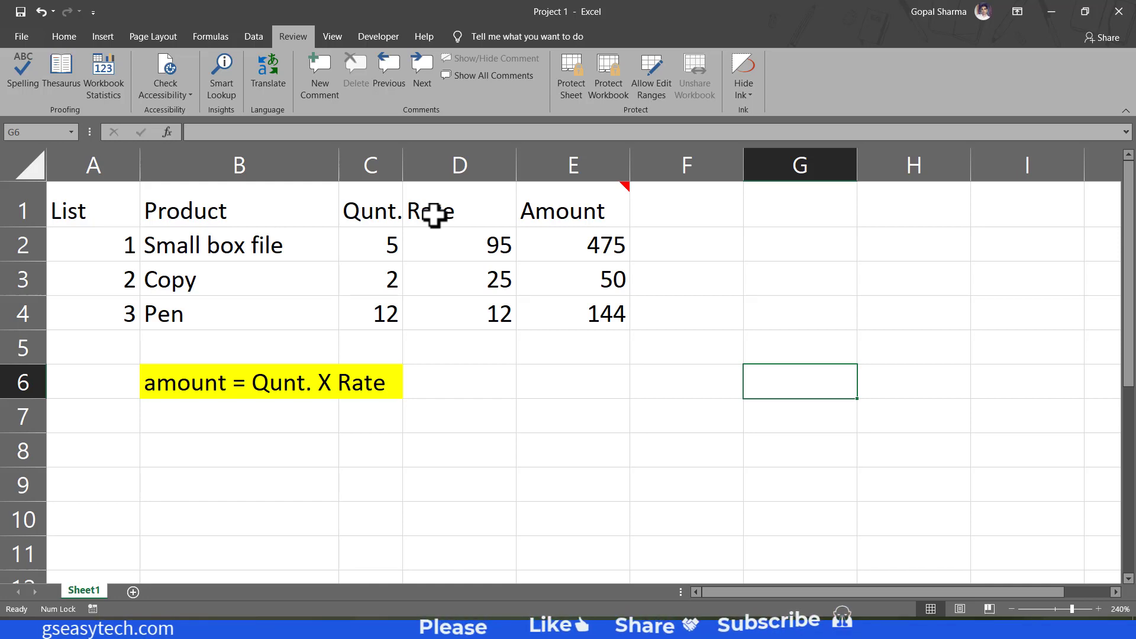
pyautogui.moveTo(573, 211)
pyautogui.moveTo(604, 200)
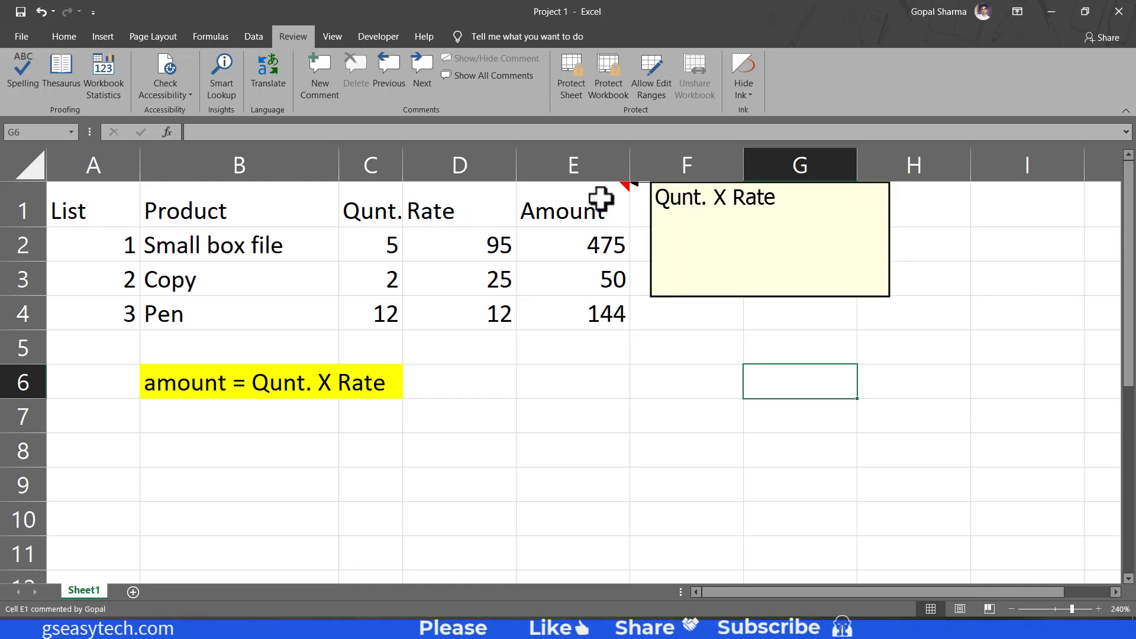
pyautogui.click(588, 198)
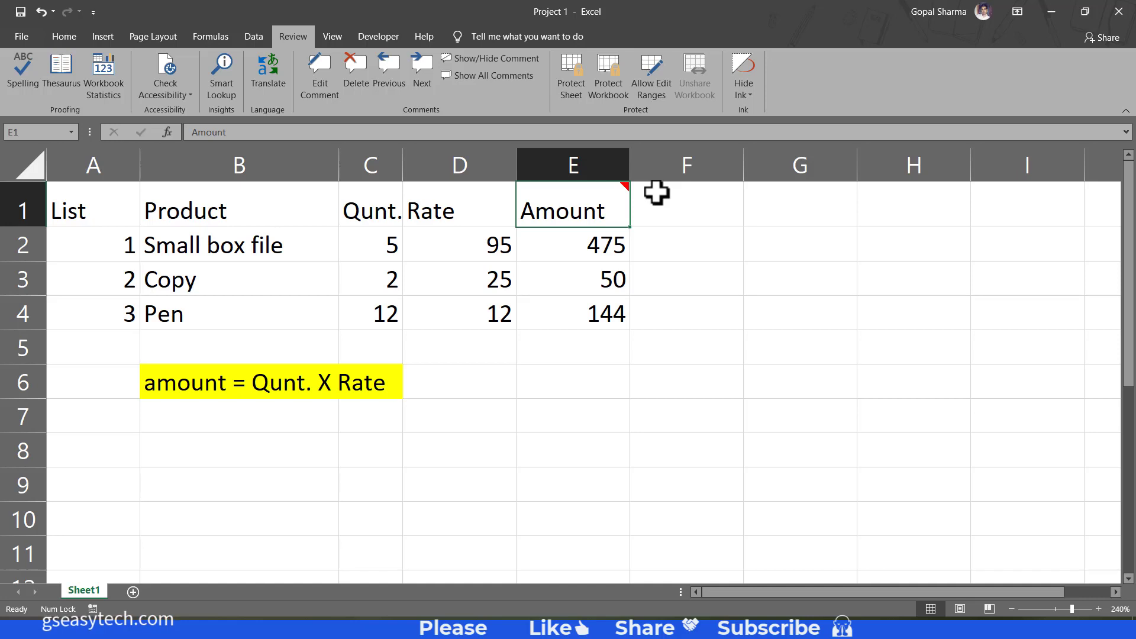
# Step: Edit E1's comment and drag its corner handle inward to fit the 'Qunt. X Rate' text
pyautogui.rightClick(563, 197)
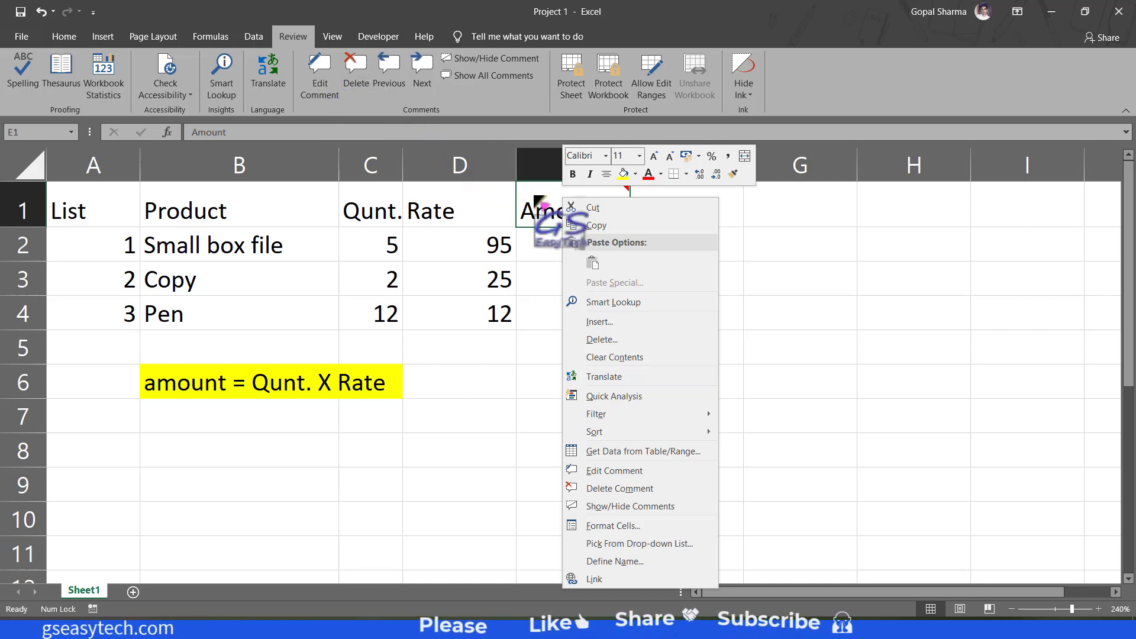
pyautogui.click(614, 470)
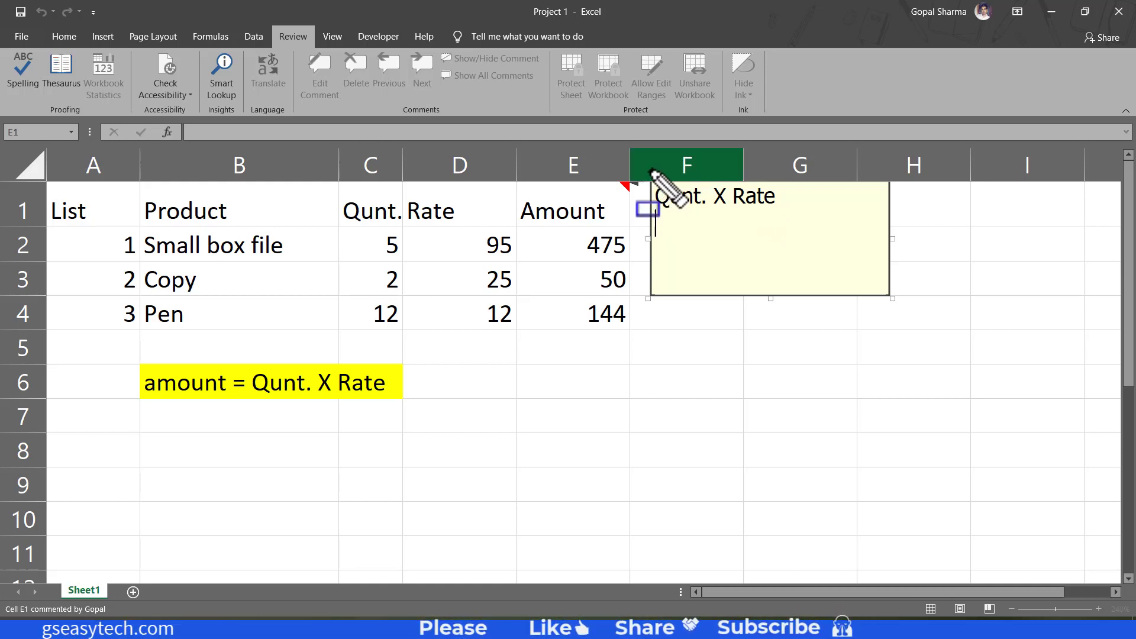
pyautogui.moveTo(645, 168); pyautogui.dragTo(904, 302)
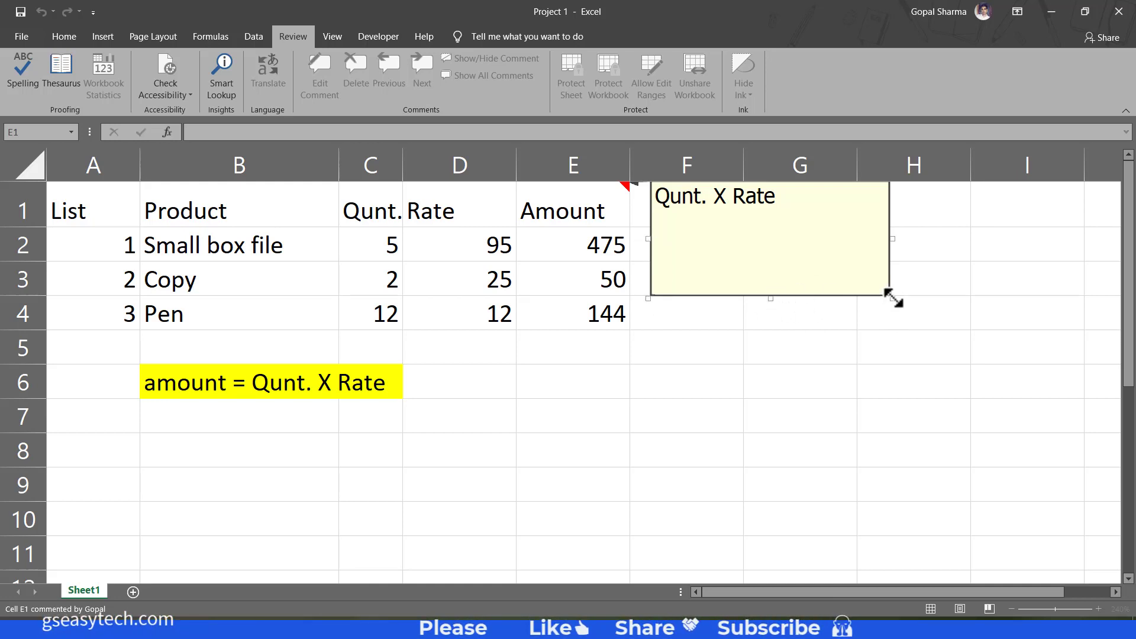
pyautogui.moveTo(893, 298)
pyautogui.mouseDown()
pyautogui.moveTo(862, 256)
pyautogui.moveTo(797, 214)
pyautogui.mouseUp()
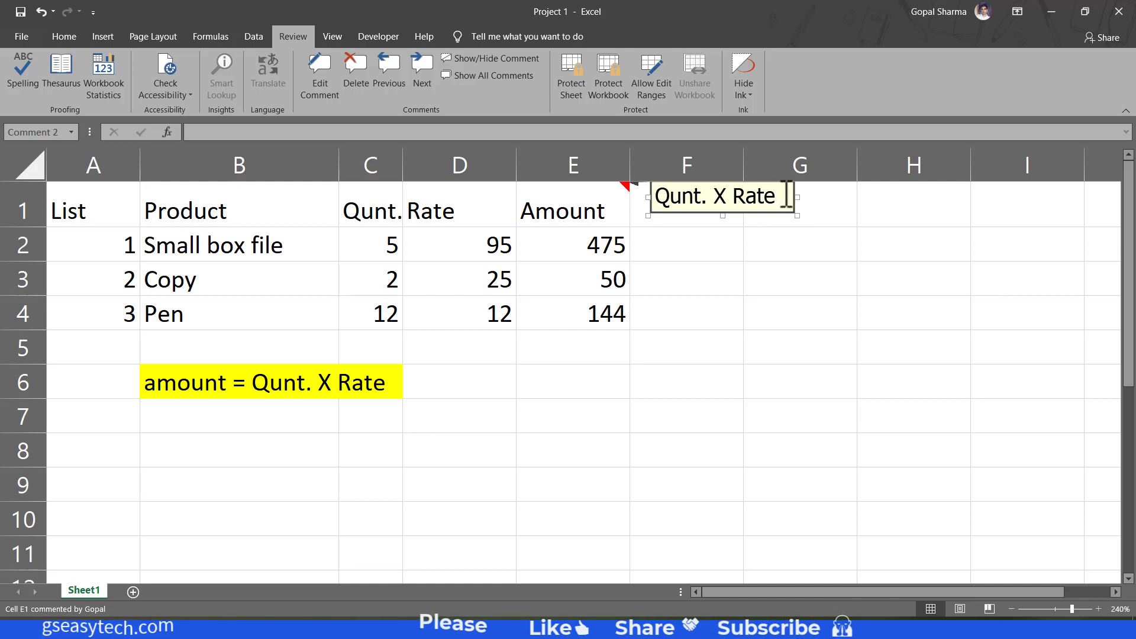
# Step: Add a new line in the Amount comment and enlarge its box
pyautogui.click(786, 195)
pyautogui.press('Return')
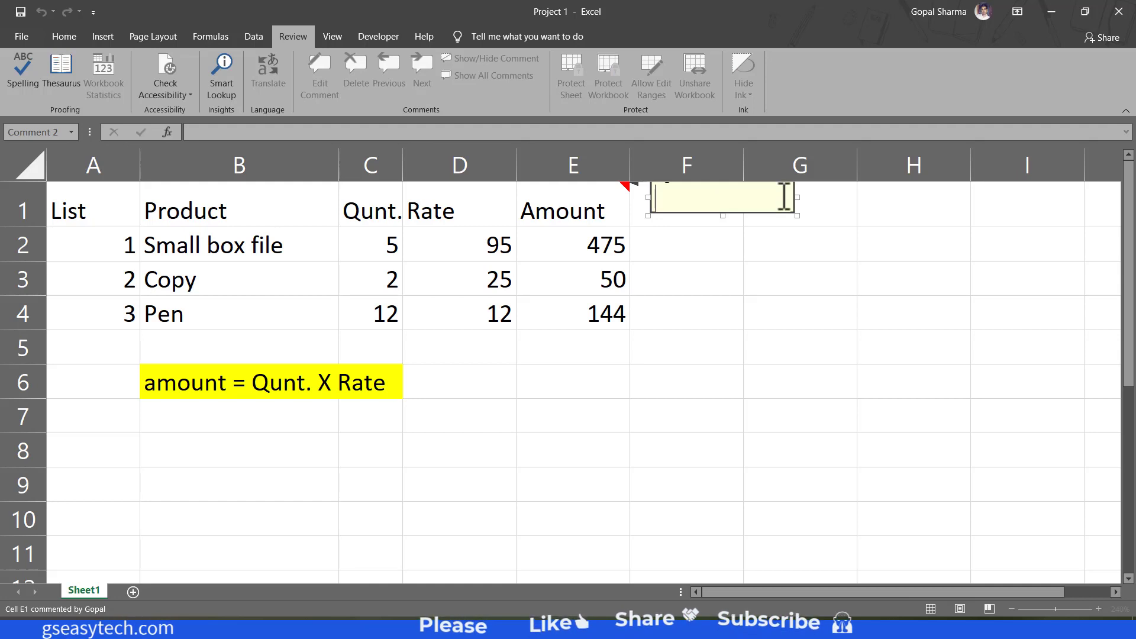
pyautogui.moveTo(797, 215); pyautogui.dragTo(841, 287)
# Step: Set the comment text to font size 8 and shrink the box to fit it
pyautogui.click(772, 195)
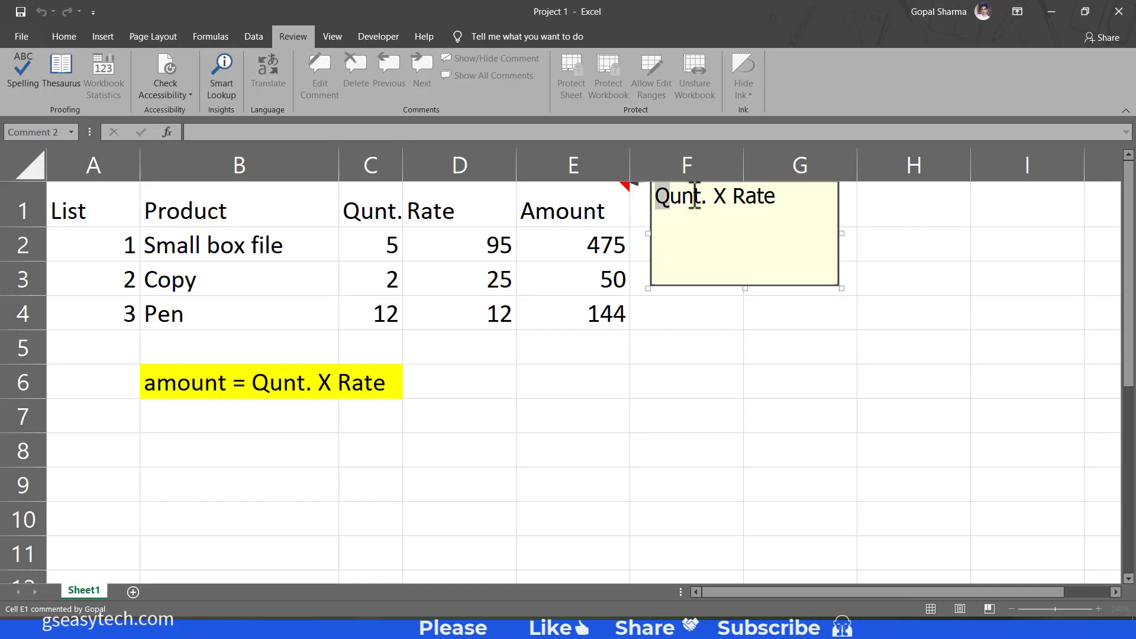
pyautogui.moveTo(695, 195); pyautogui.dragTo(786, 196)
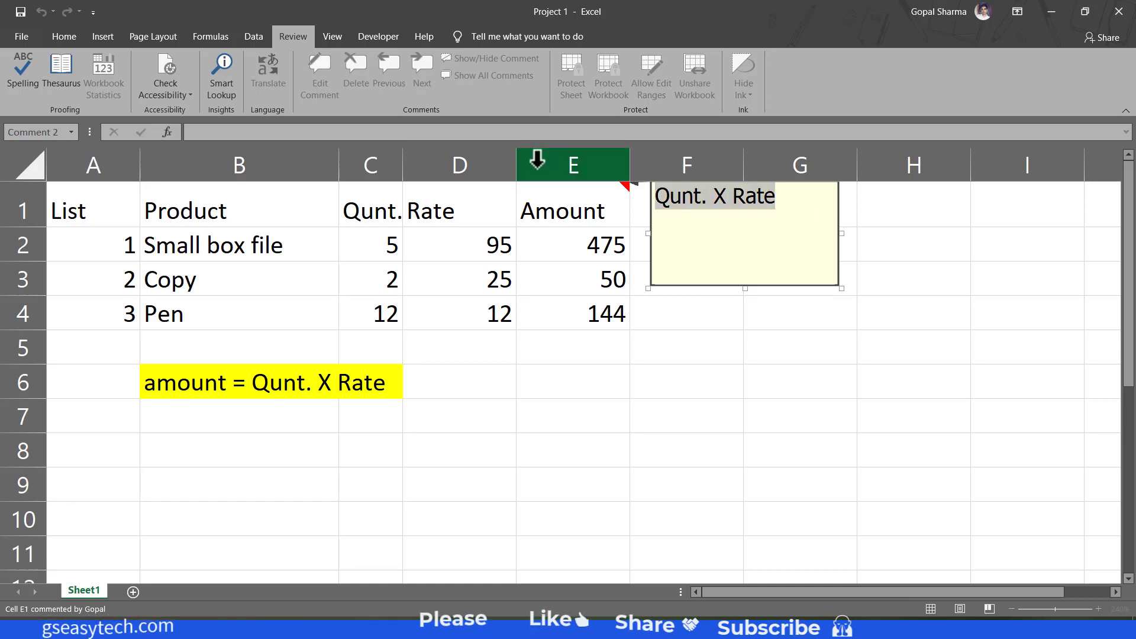
pyautogui.click(65, 37)
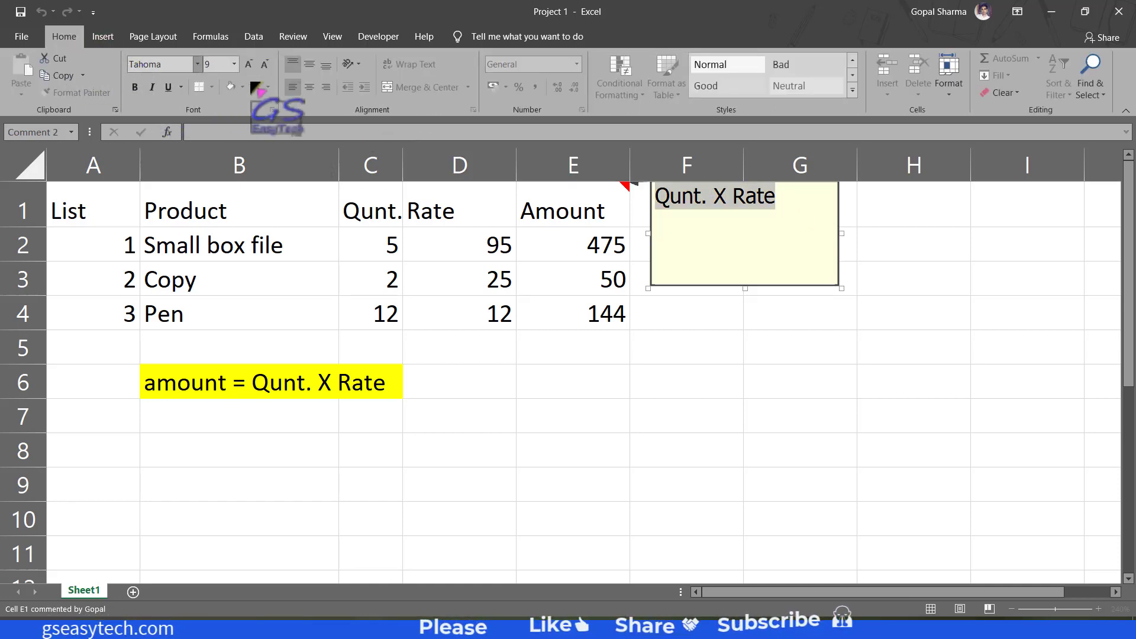
pyautogui.click(265, 64)
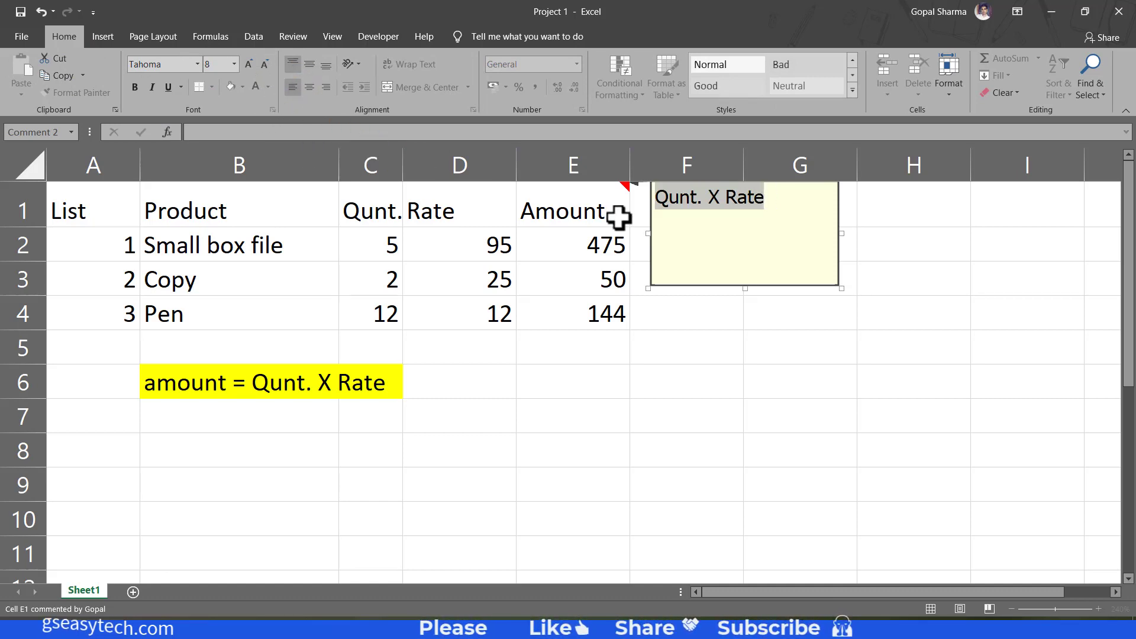
pyautogui.click(248, 64)
pyautogui.click(249, 64)
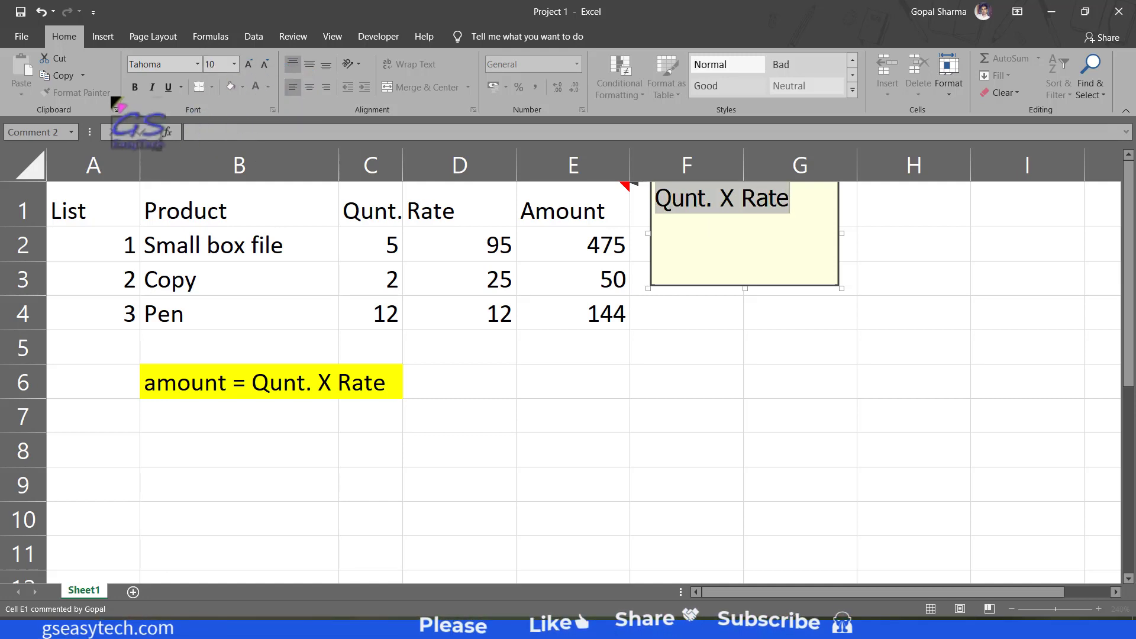
pyautogui.click(265, 64)
pyautogui.click(264, 63)
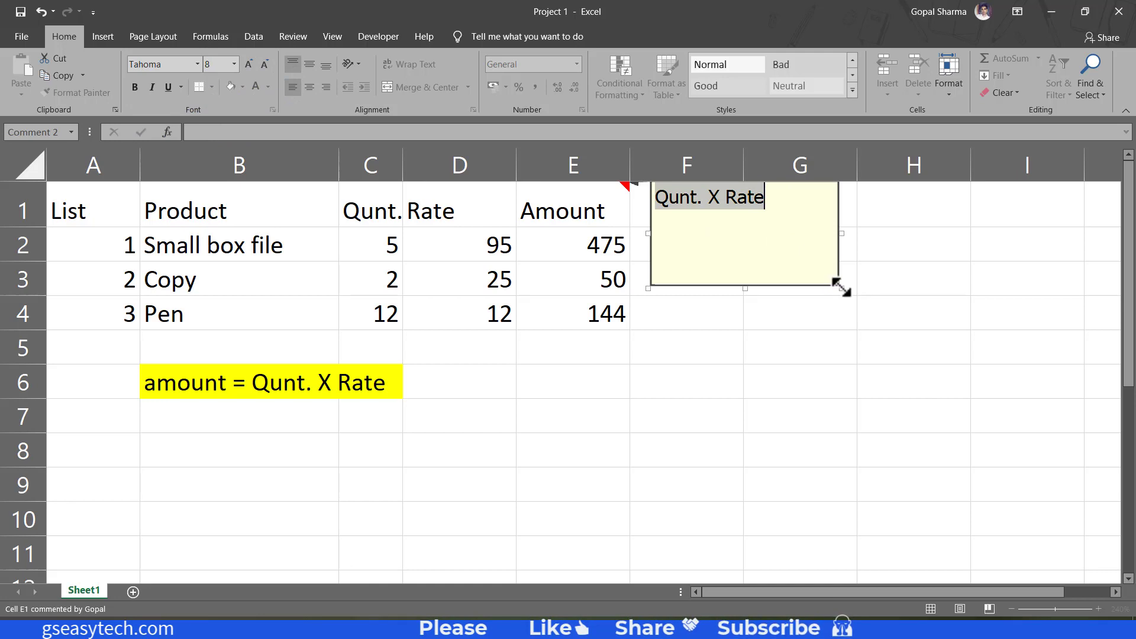
pyautogui.moveTo(842, 289); pyautogui.dragTo(777, 219)
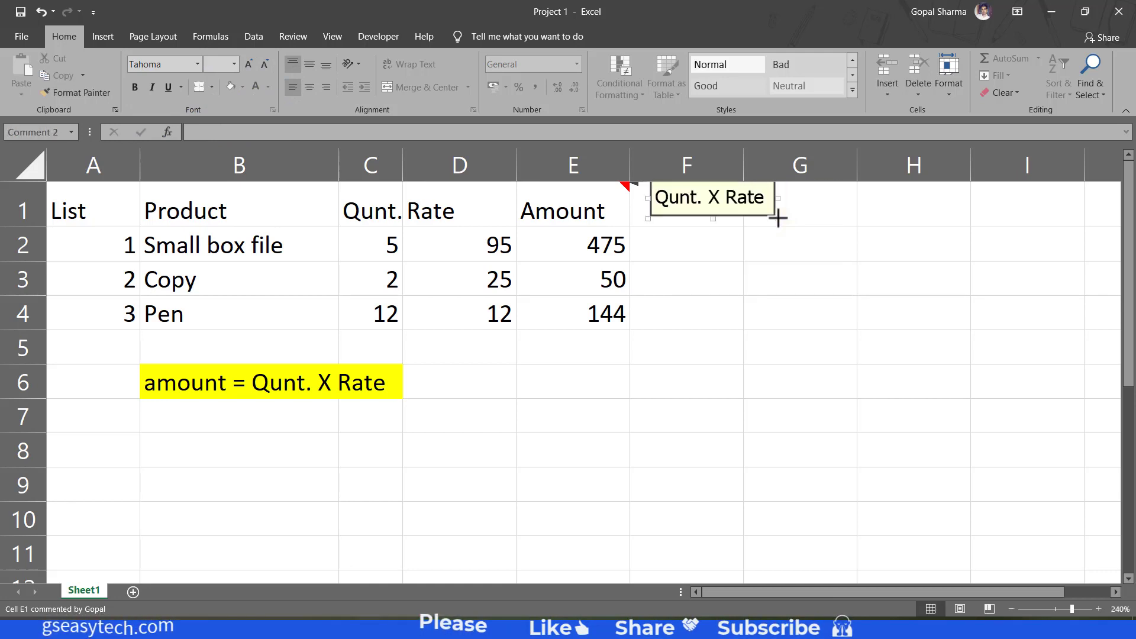
# Step: Add a dashed line under 'Qunt. X Rate' in E1's comment and enlarge the box
pyautogui.click(704, 268)
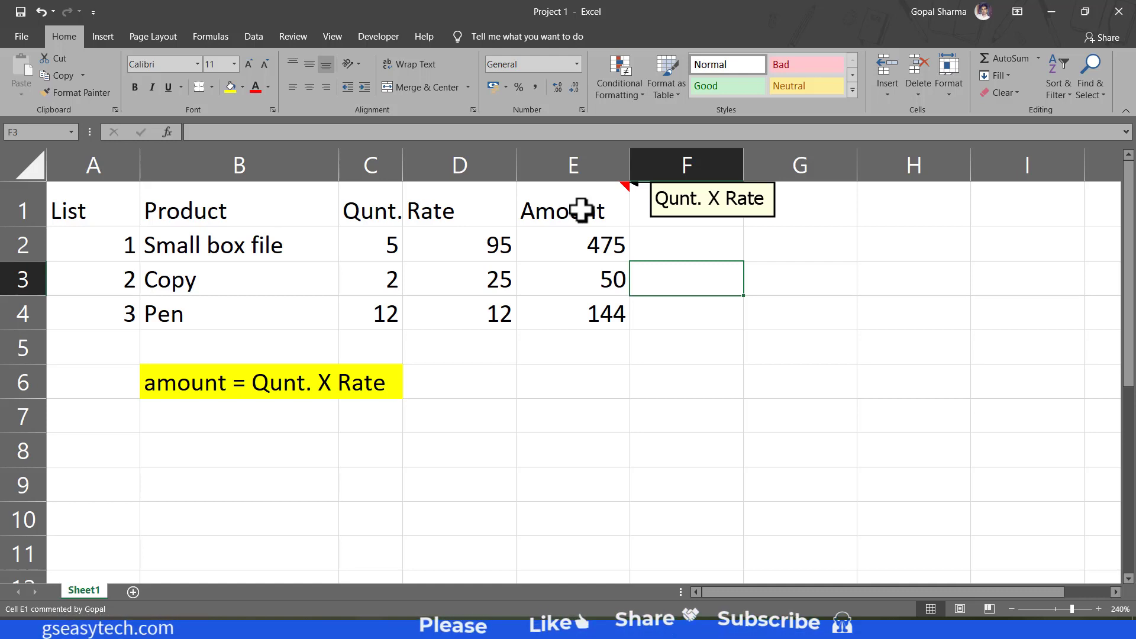
pyautogui.rightClick(581, 207)
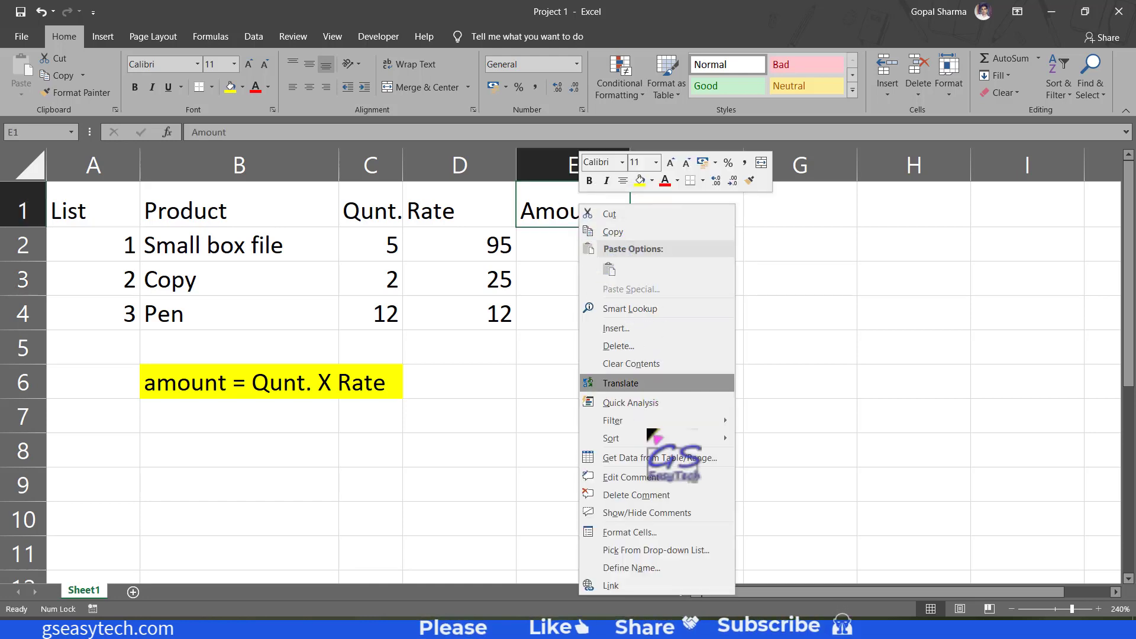
pyautogui.click(657, 477)
pyautogui.write('-----------')
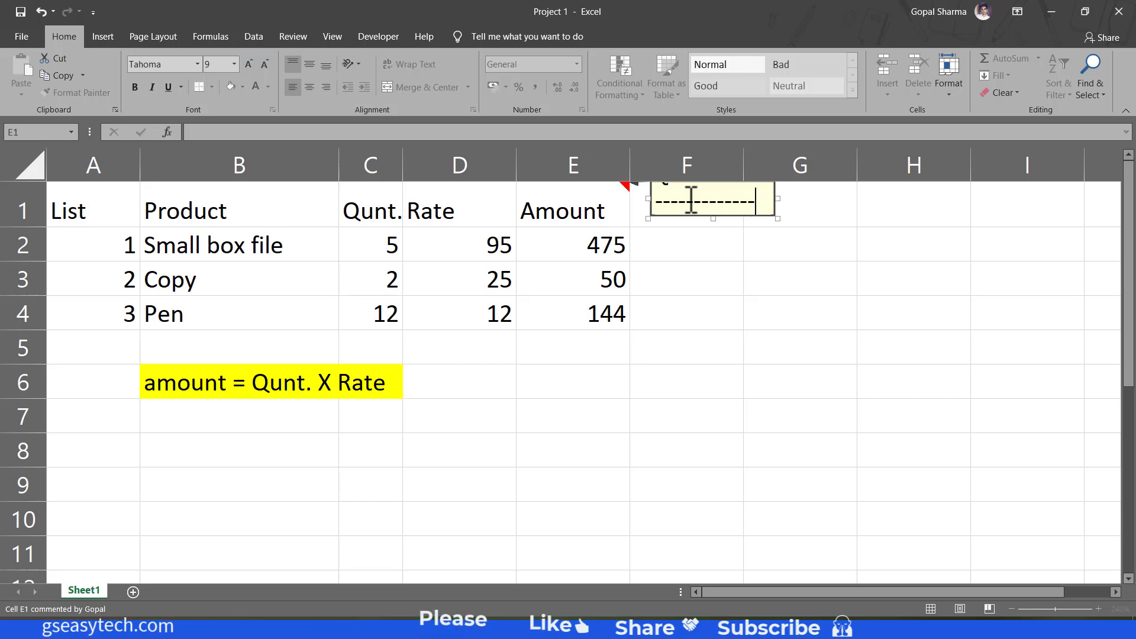
pyautogui.write('-')
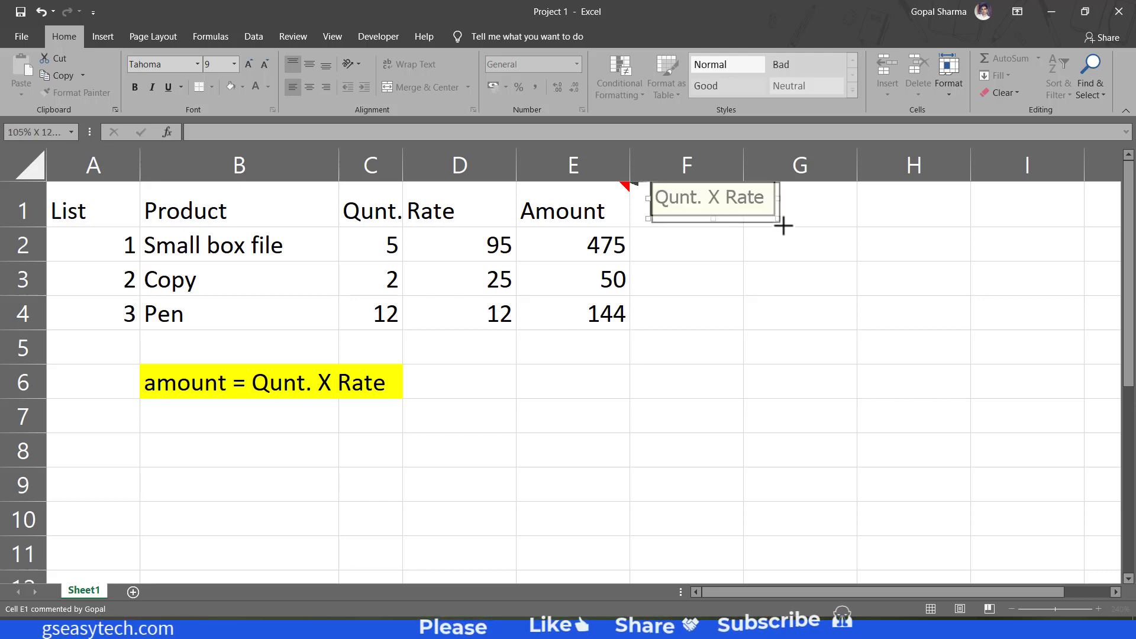
pyautogui.moveTo(781, 220); pyautogui.dragTo(787, 231)
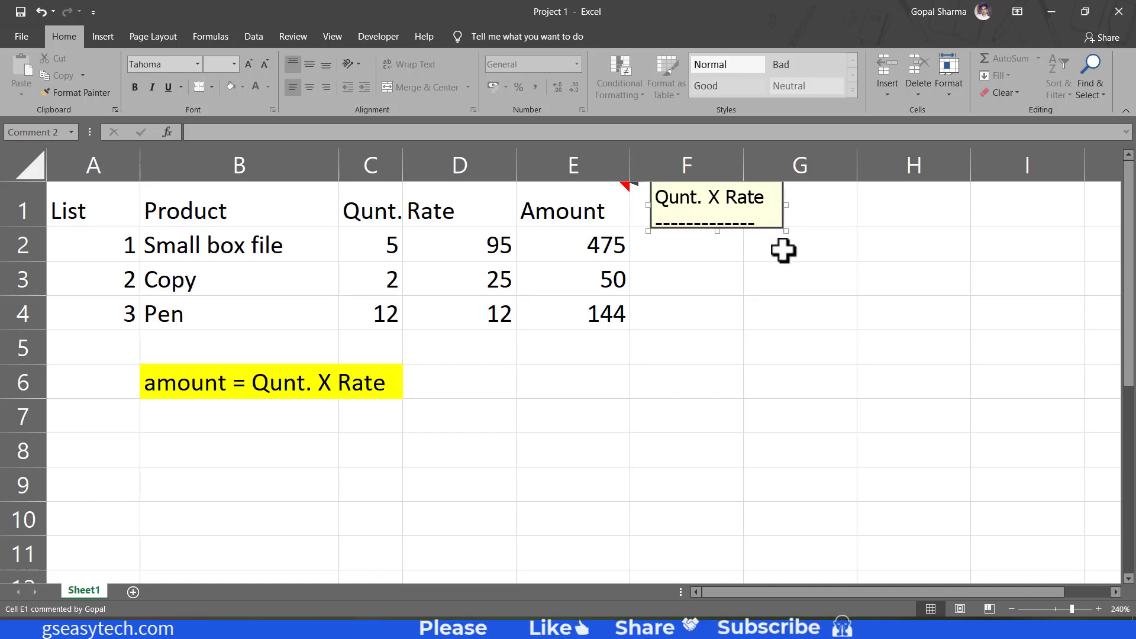
pyautogui.click(768, 322)
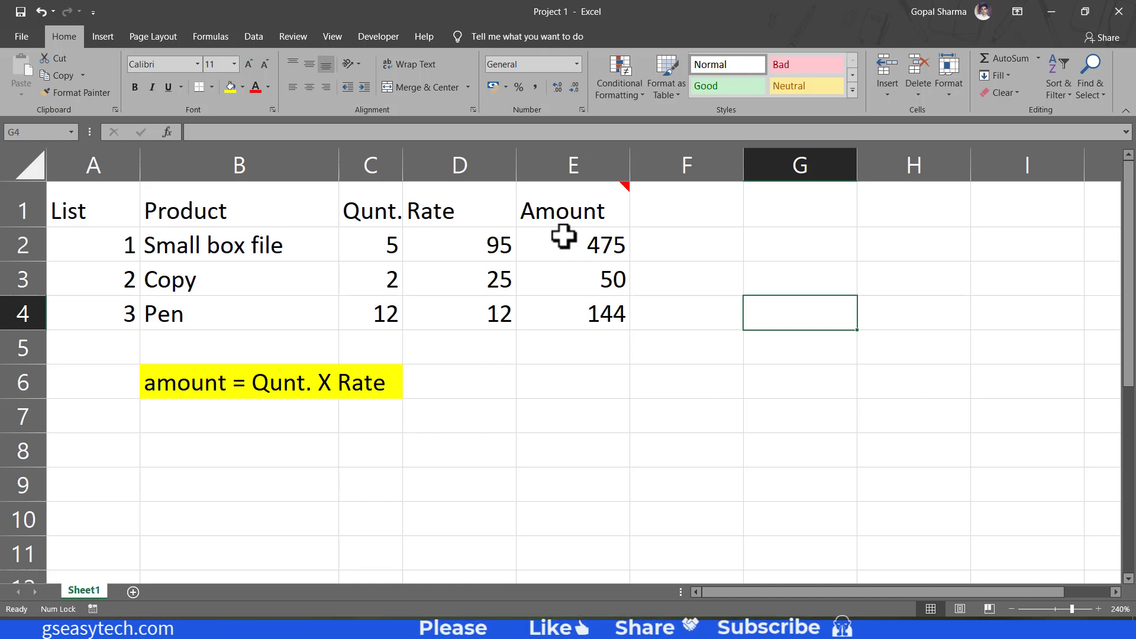
# Step: Delete the comment from the Amount header cell E1
pyautogui.click(571, 207)
pyautogui.rightClick(575, 201)
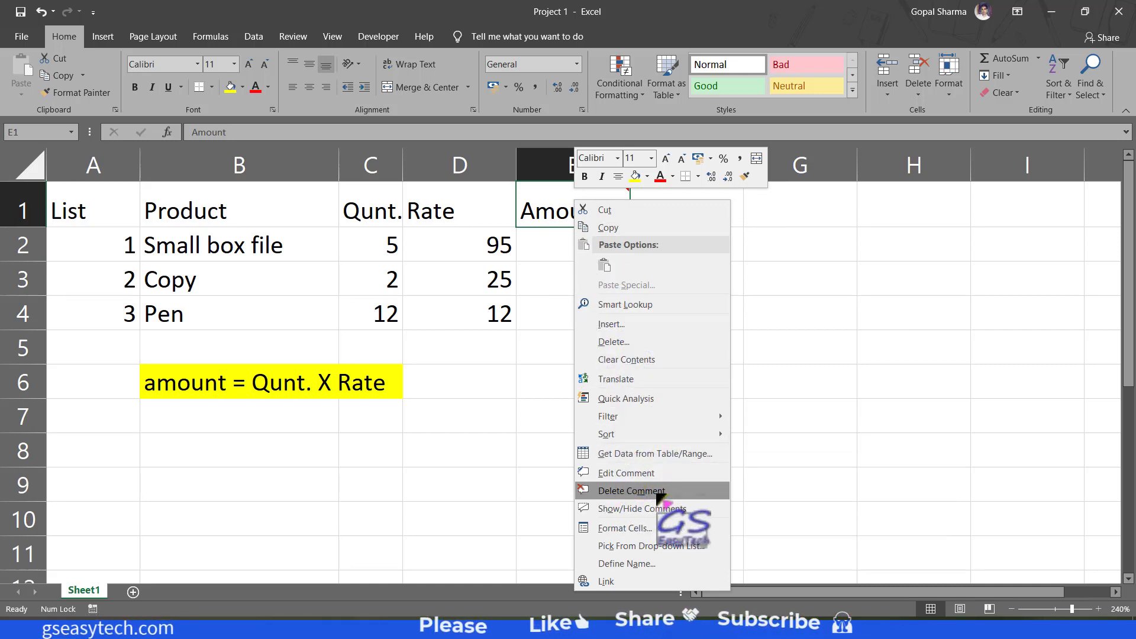
pyautogui.click(632, 490)
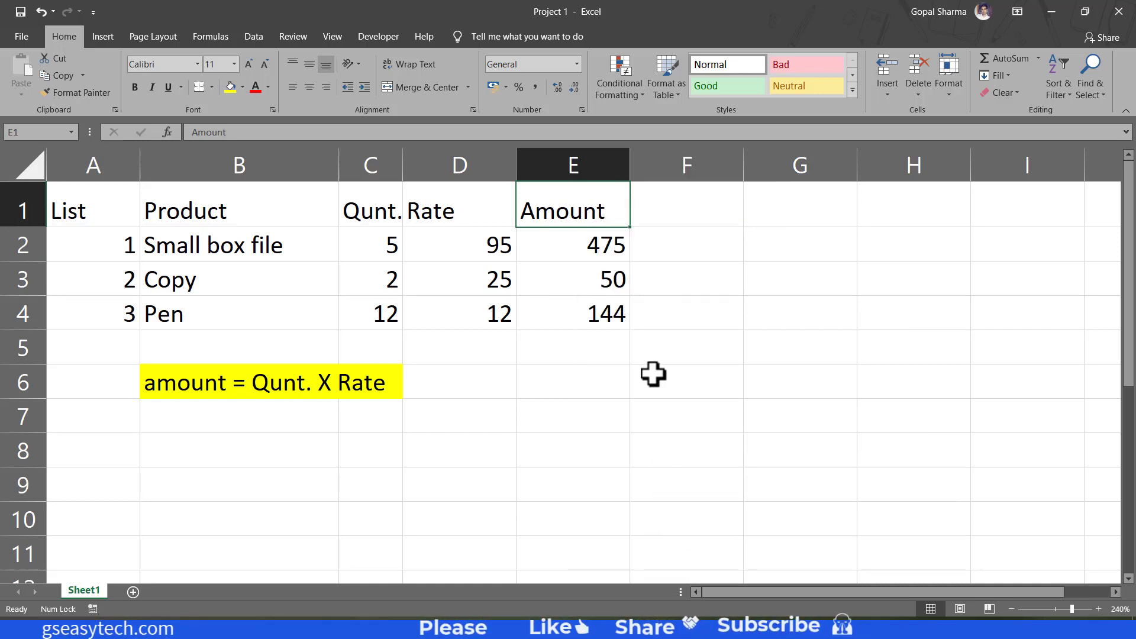
pyautogui.click(593, 268)
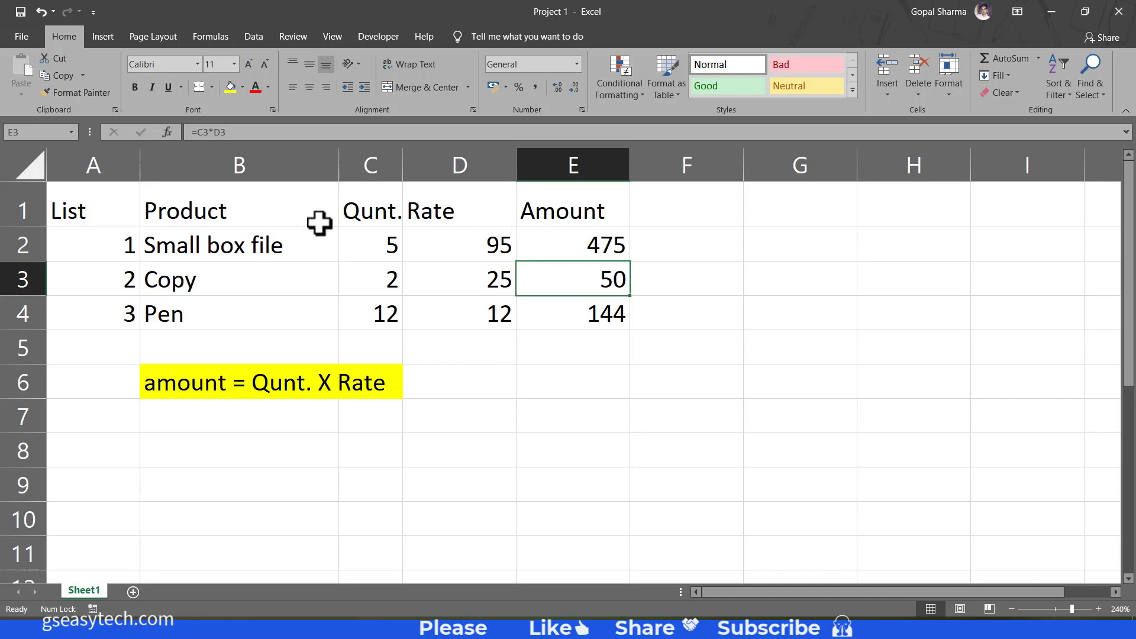
# Step: Insert a comment reading 123 on header cell B1
pyautogui.click(251, 208)
pyautogui.rightClick(252, 204)
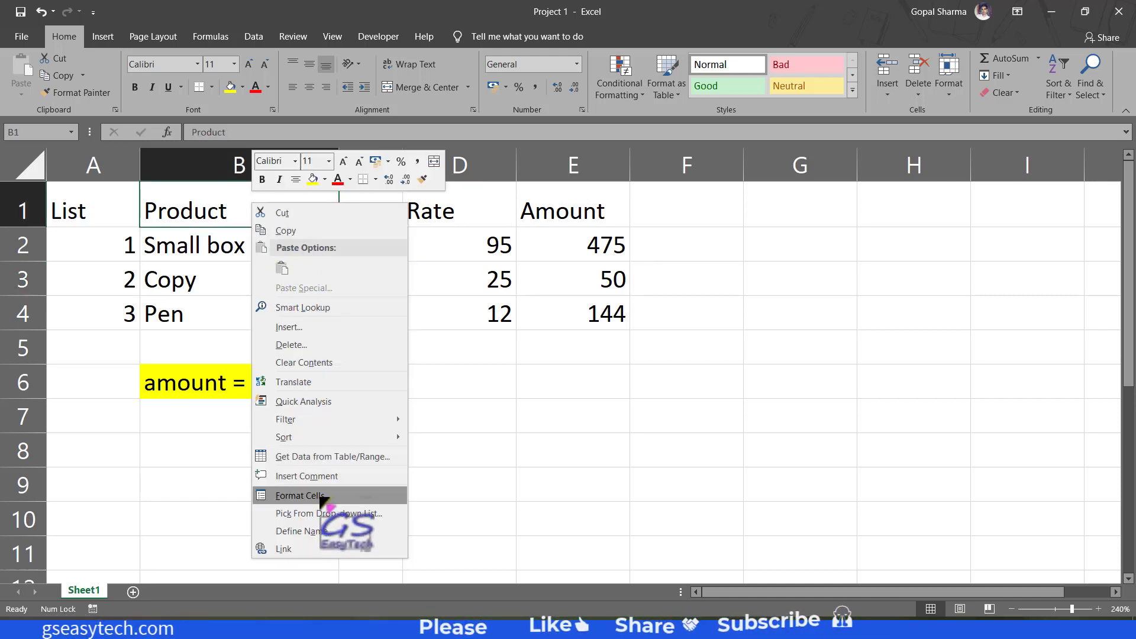
pyautogui.click(323, 476)
pyautogui.write('123')
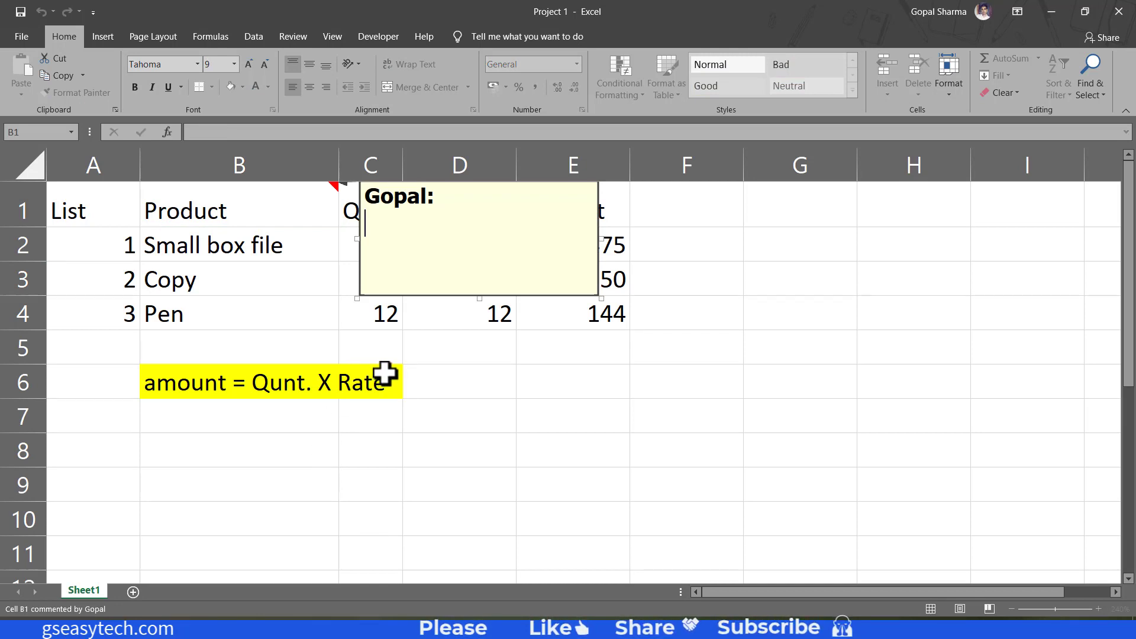
pyautogui.click(467, 360)
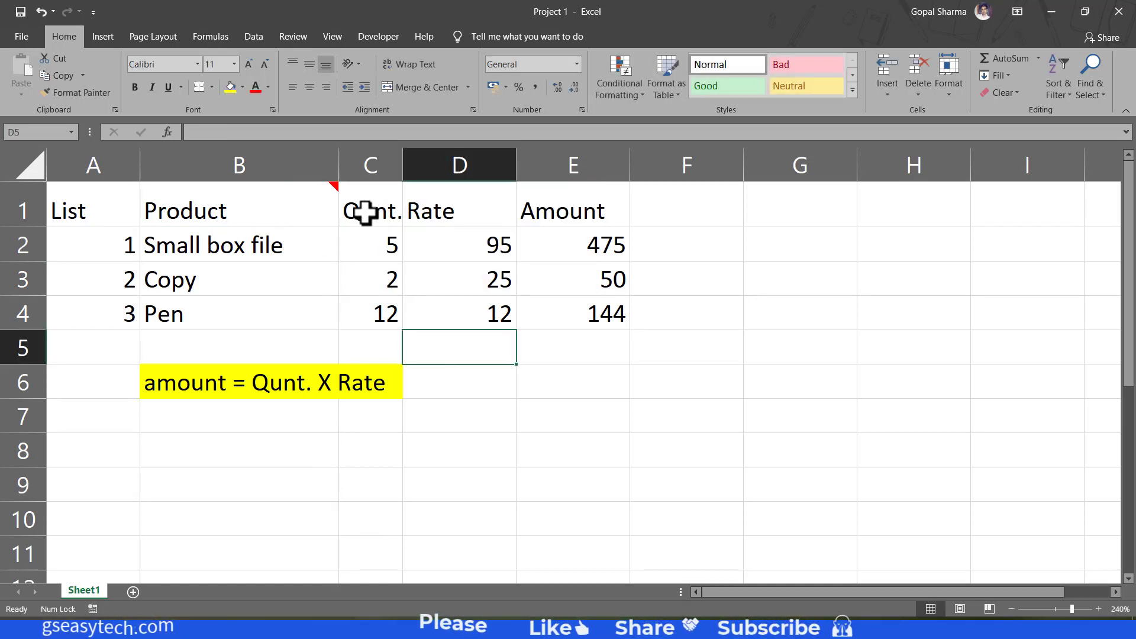
# Step: Insert a comment reading 9798 on the Rate header D1
pyautogui.rightClick(449, 213)
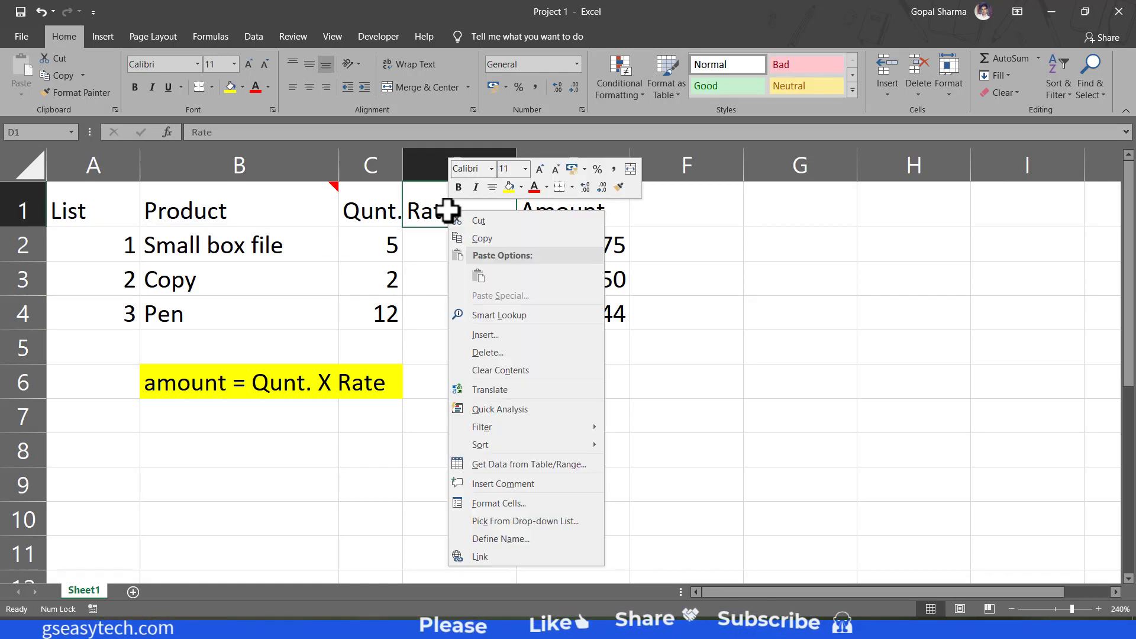
pyautogui.click(565, 484)
pyautogui.write('9798')
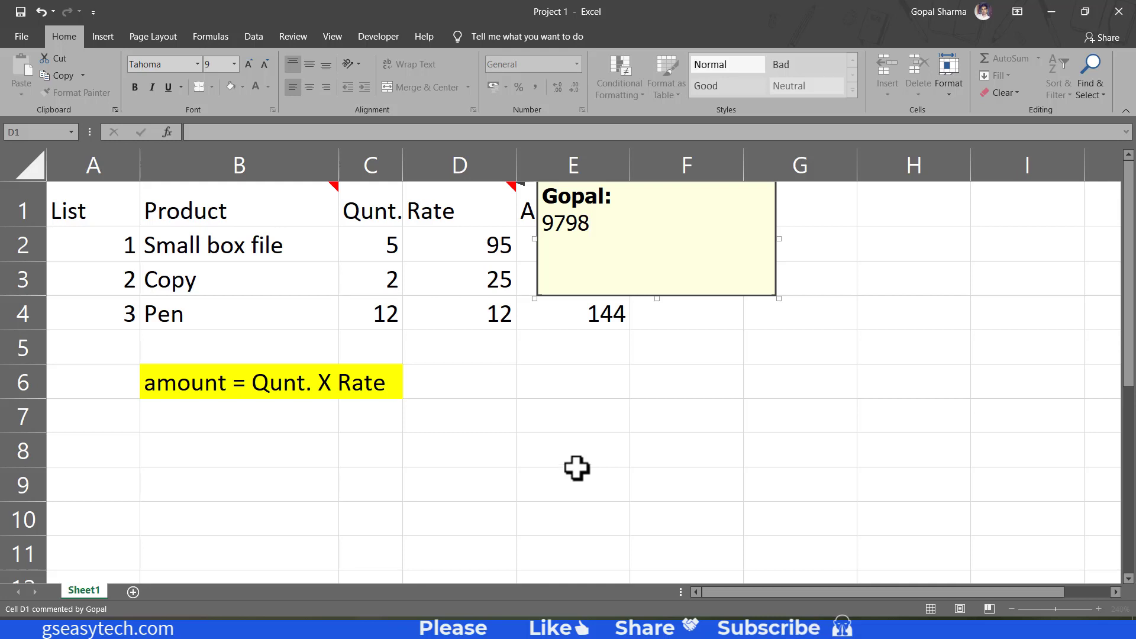
pyautogui.click(597, 405)
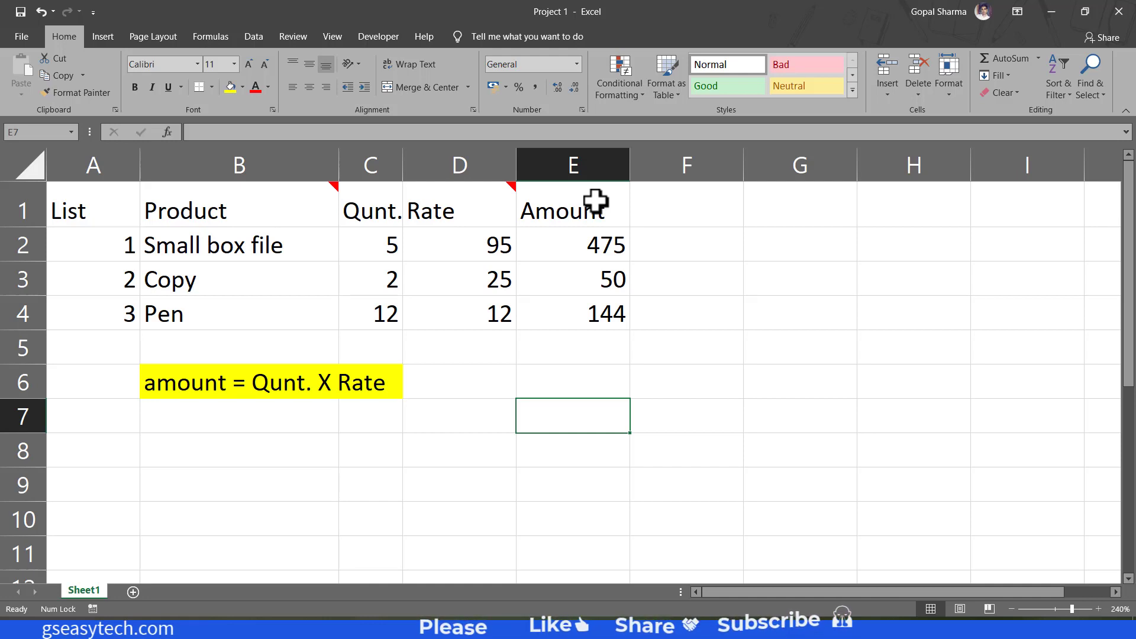
# Step: Add a comment to the Amount header E1 reading 'qunt x rate' and shrink its box to fit
pyautogui.rightClick(595, 202)
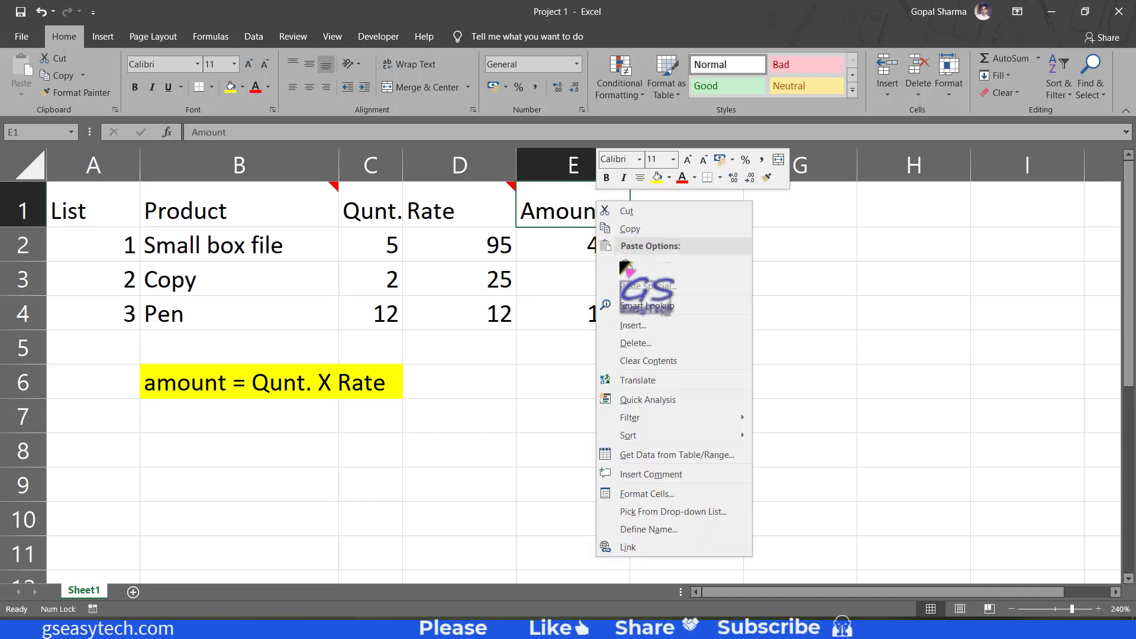
pyautogui.click(657, 474)
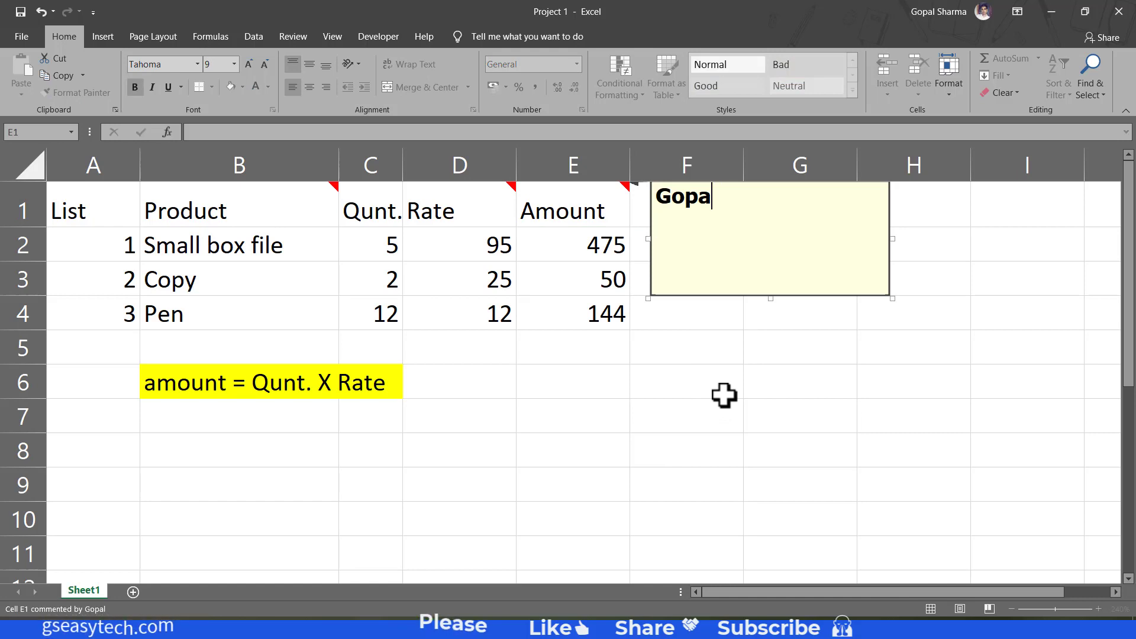
pyautogui.press('BackSpace')
pyautogui.press('BackSpace')
pyautogui.press('BackSpace')
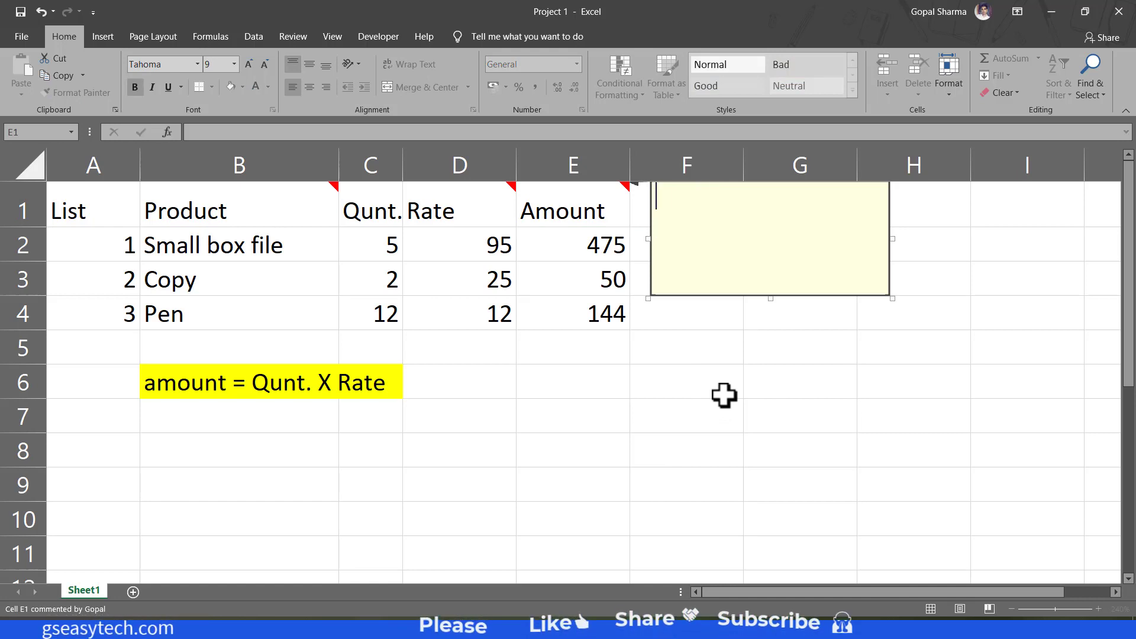
pyautogui.write('quntxrate')
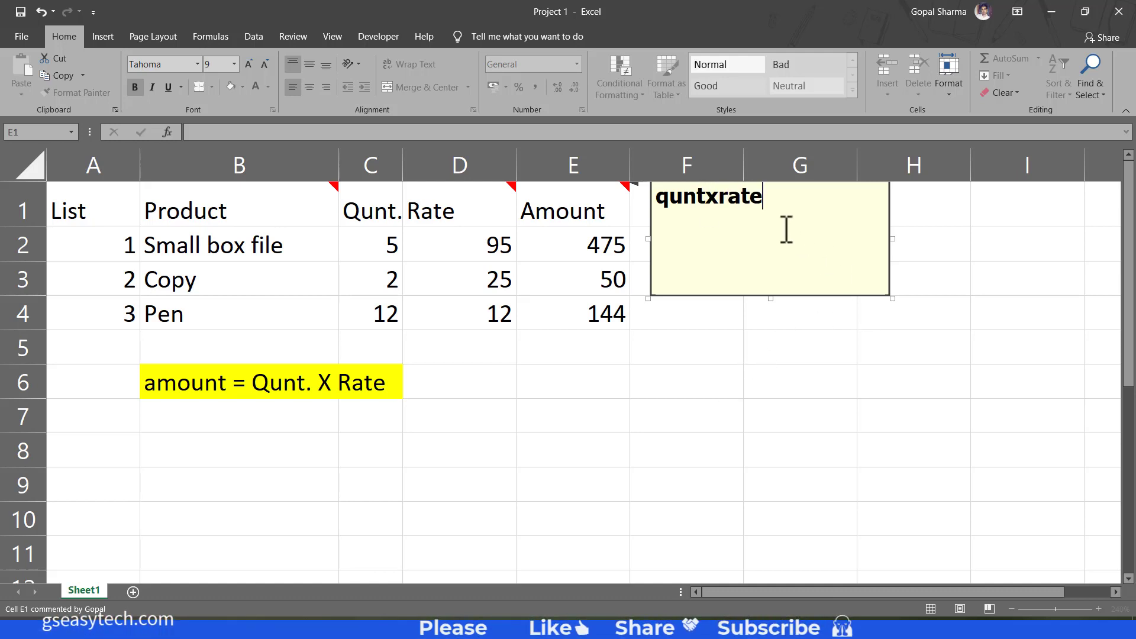
pyautogui.click(710, 197)
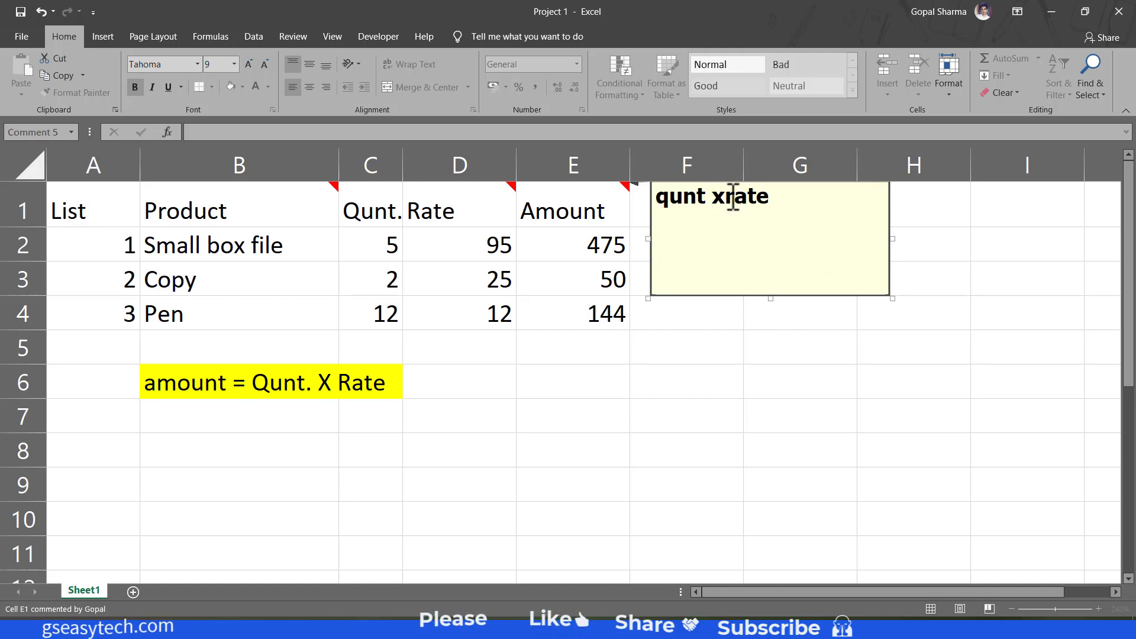
pyautogui.click(731, 197)
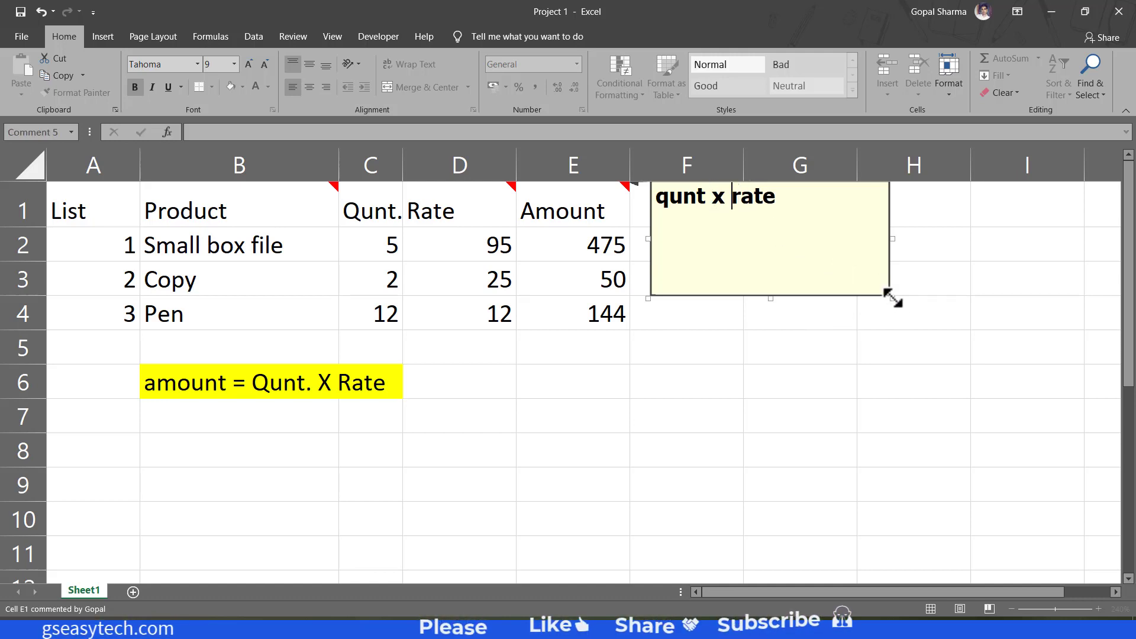
pyautogui.moveTo(892, 299); pyautogui.dragTo(806, 226)
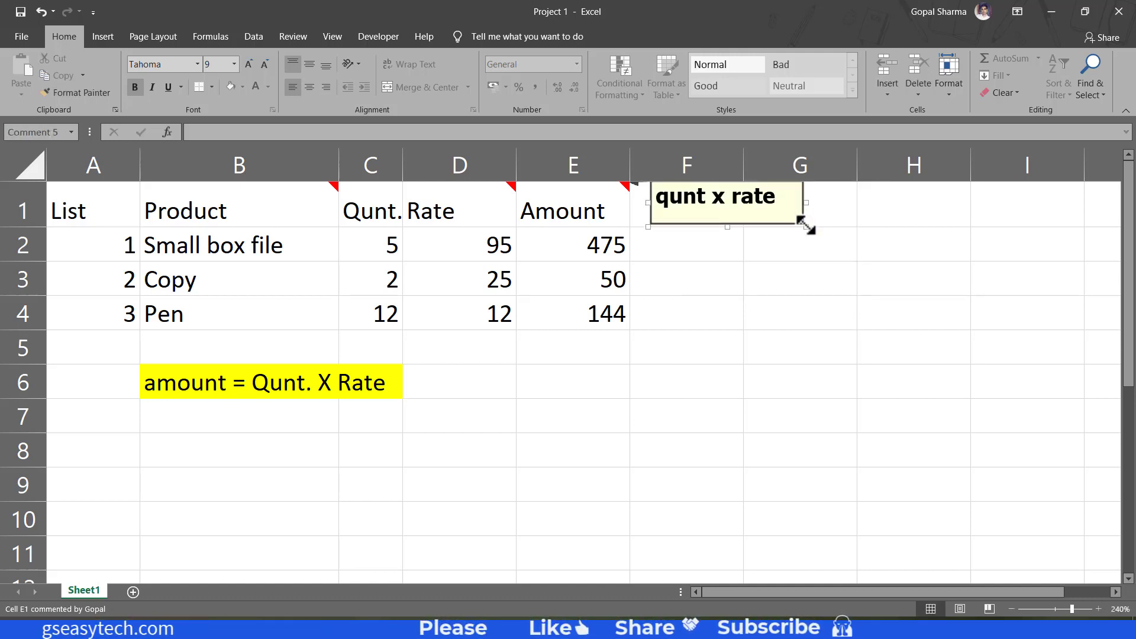
pyautogui.click(719, 327)
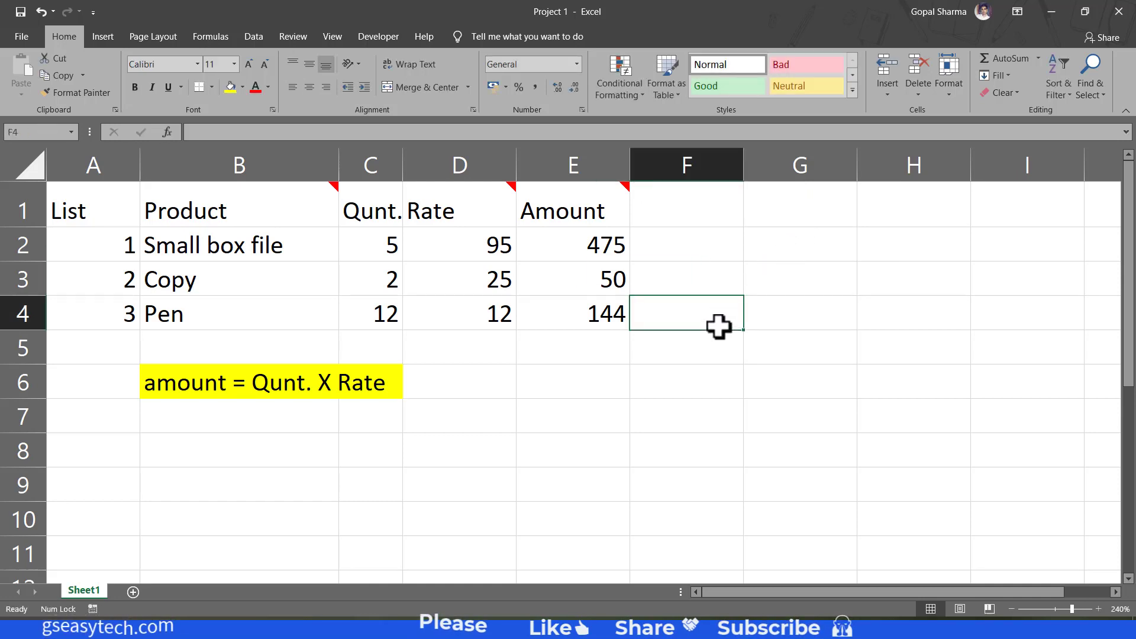
# Step: From the Review tab, show all three header comments at once, then hide them again
pyautogui.moveTo(291, 172); pyautogui.dragTo(553, 210)
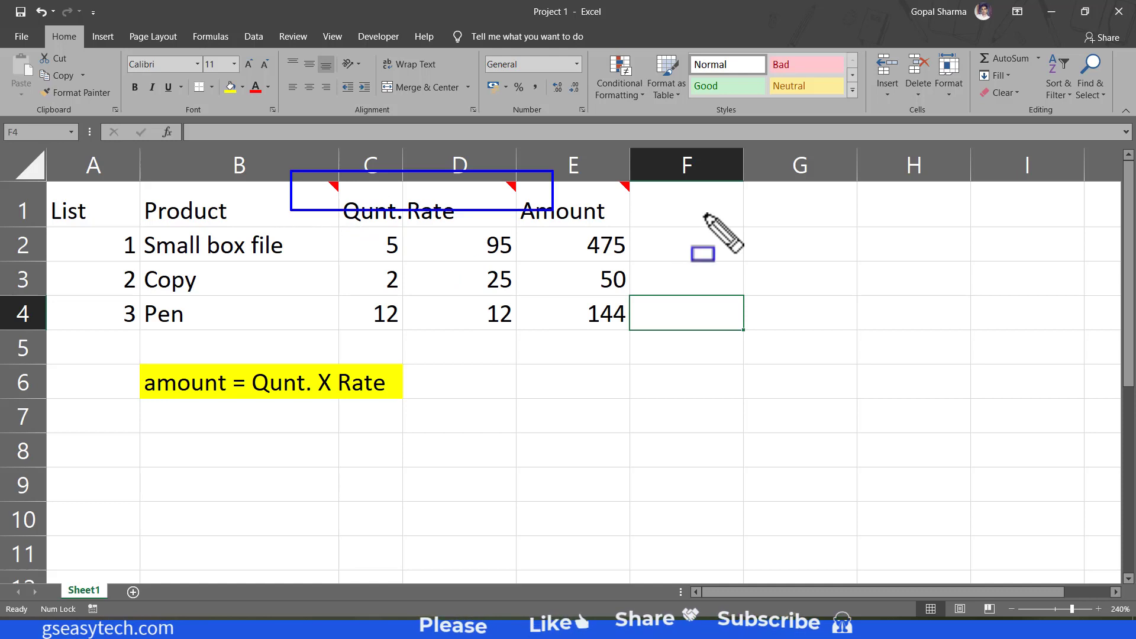
pyautogui.press('Escape')
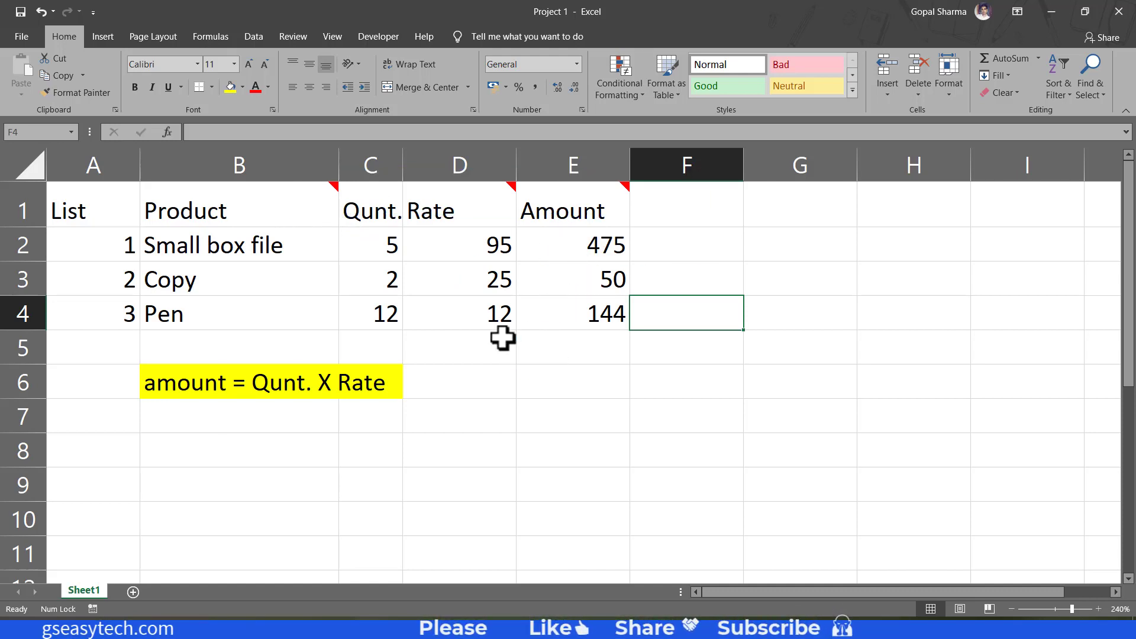
pyautogui.click(293, 36)
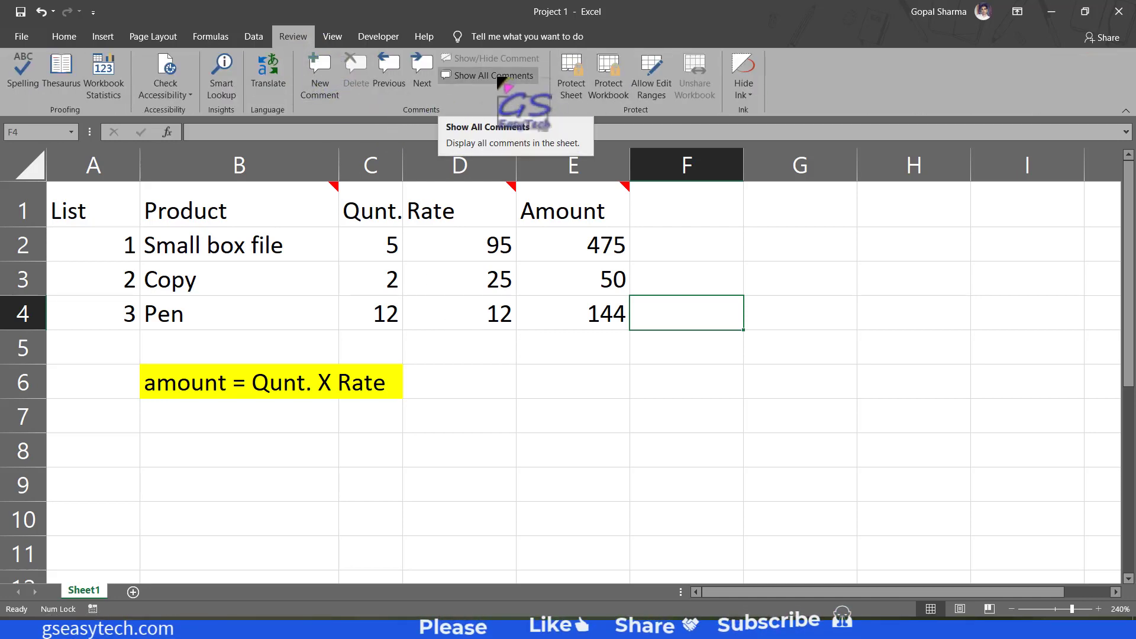
pyautogui.click(500, 75)
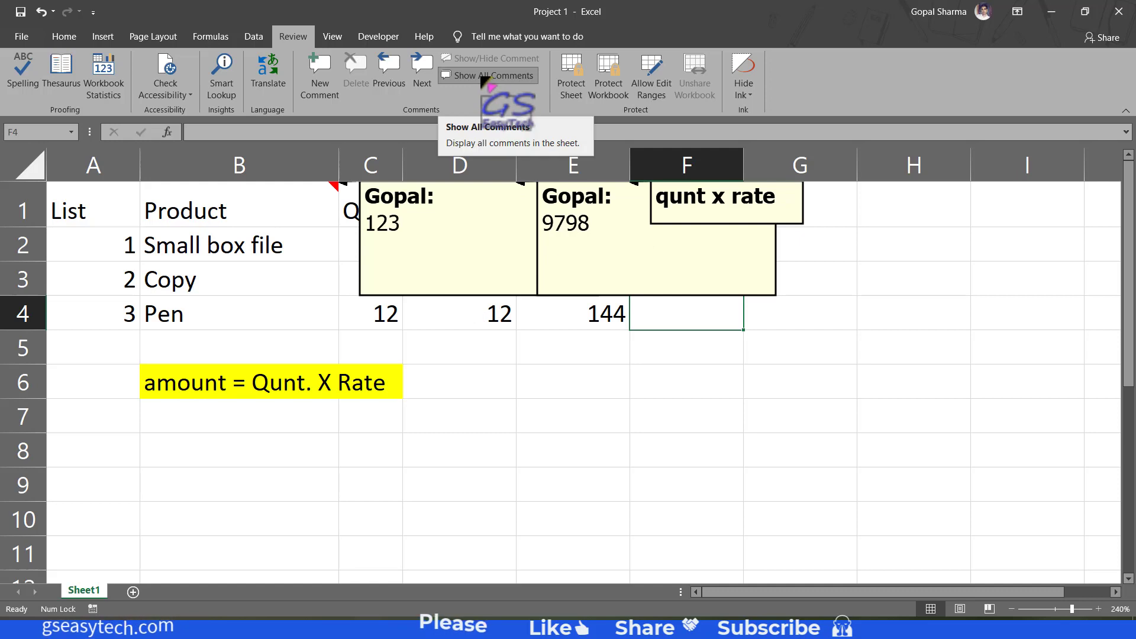
pyautogui.click(486, 76)
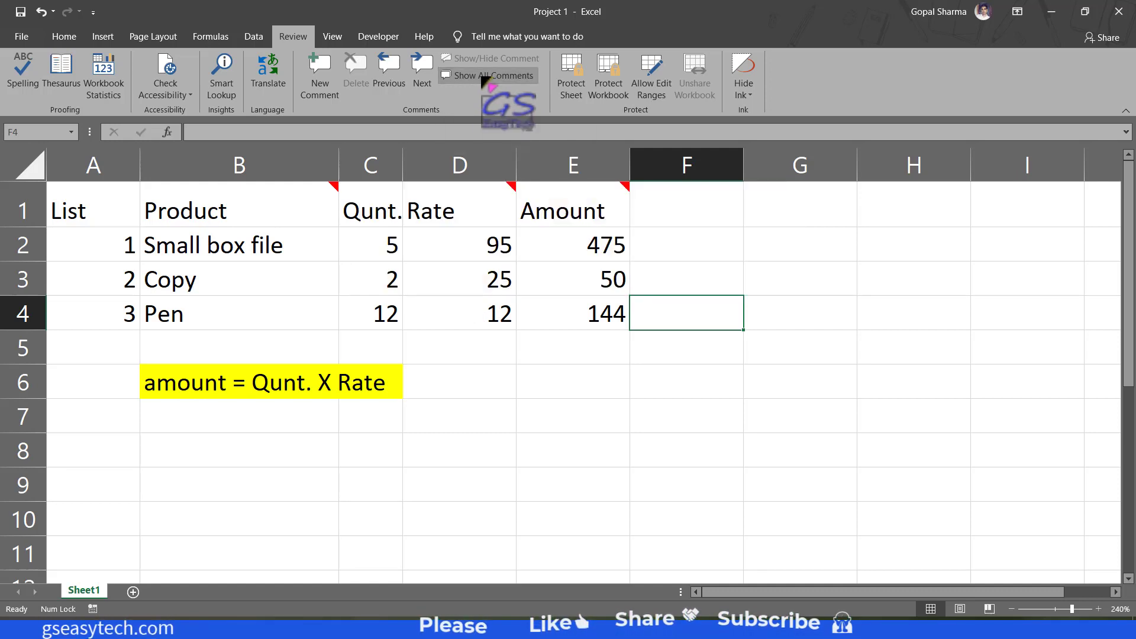
pyautogui.click(285, 198)
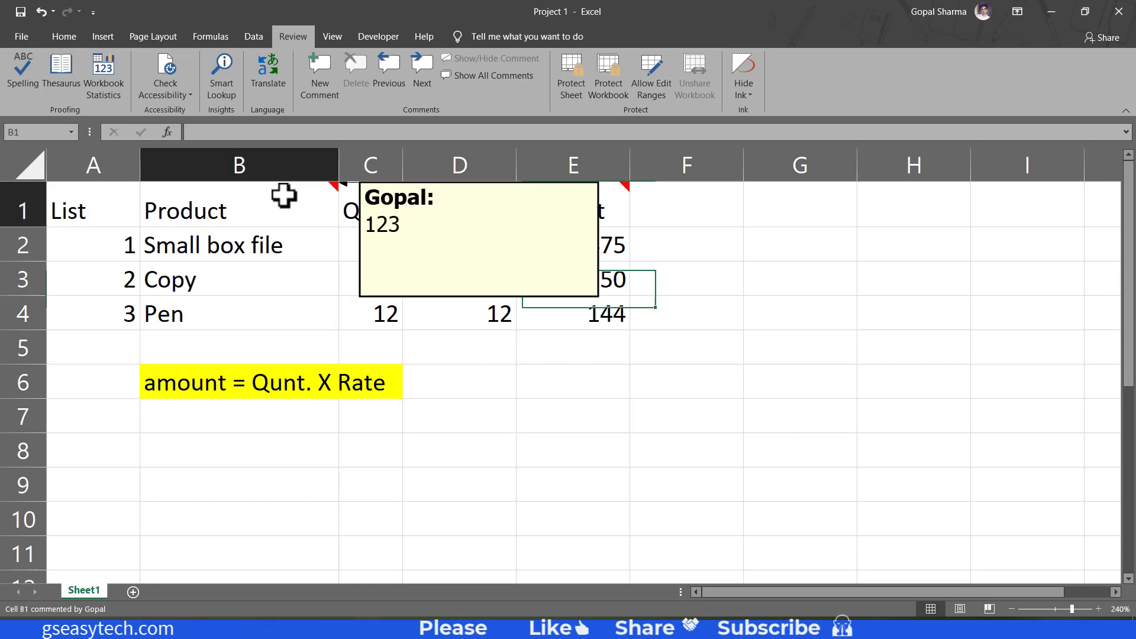
pyautogui.rightClick(285, 198)
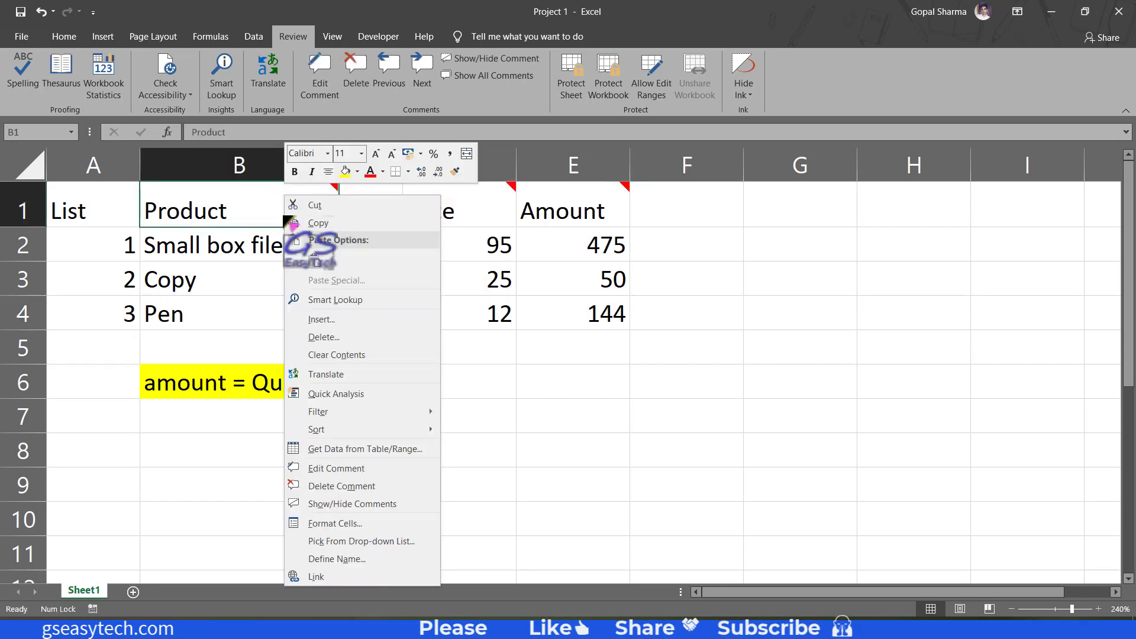
pyautogui.click(366, 506)
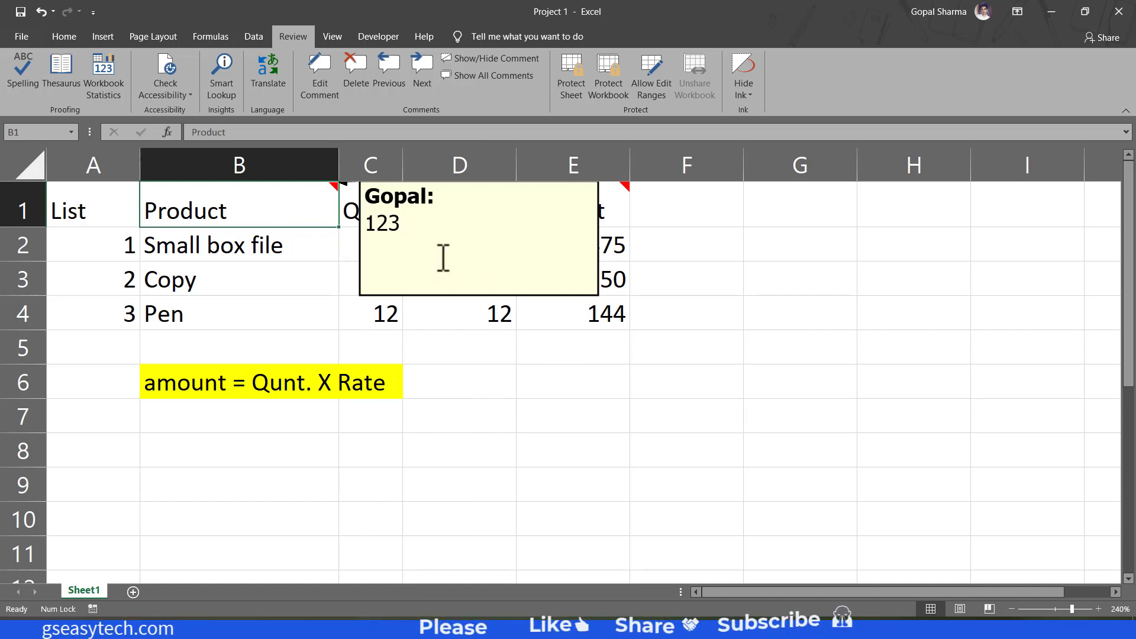
pyautogui.click(745, 308)
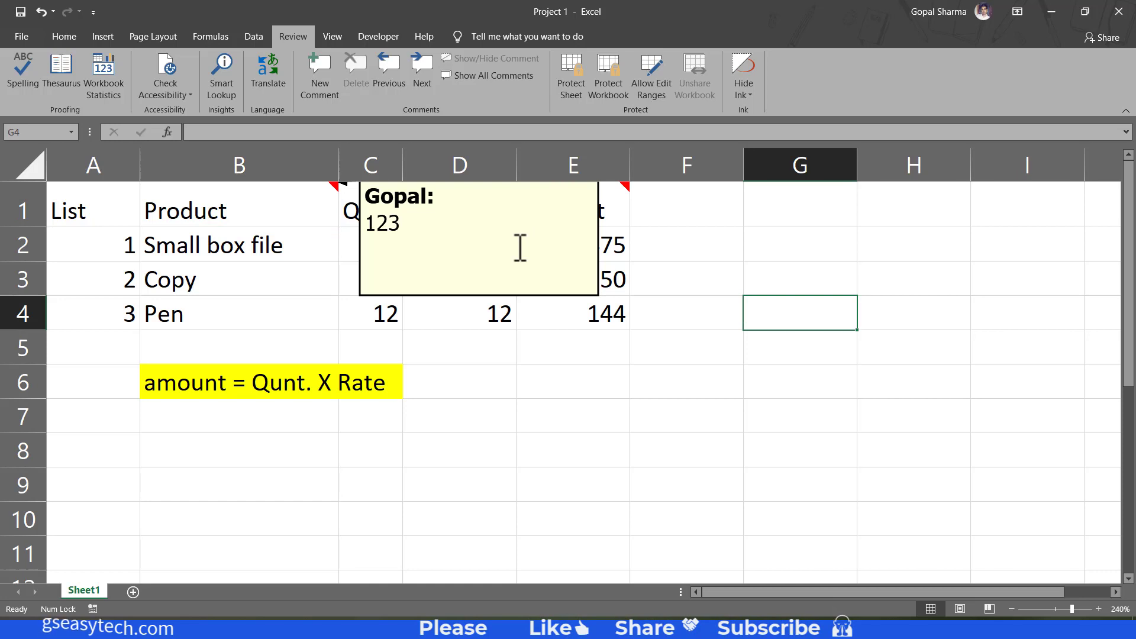
pyautogui.click(271, 197)
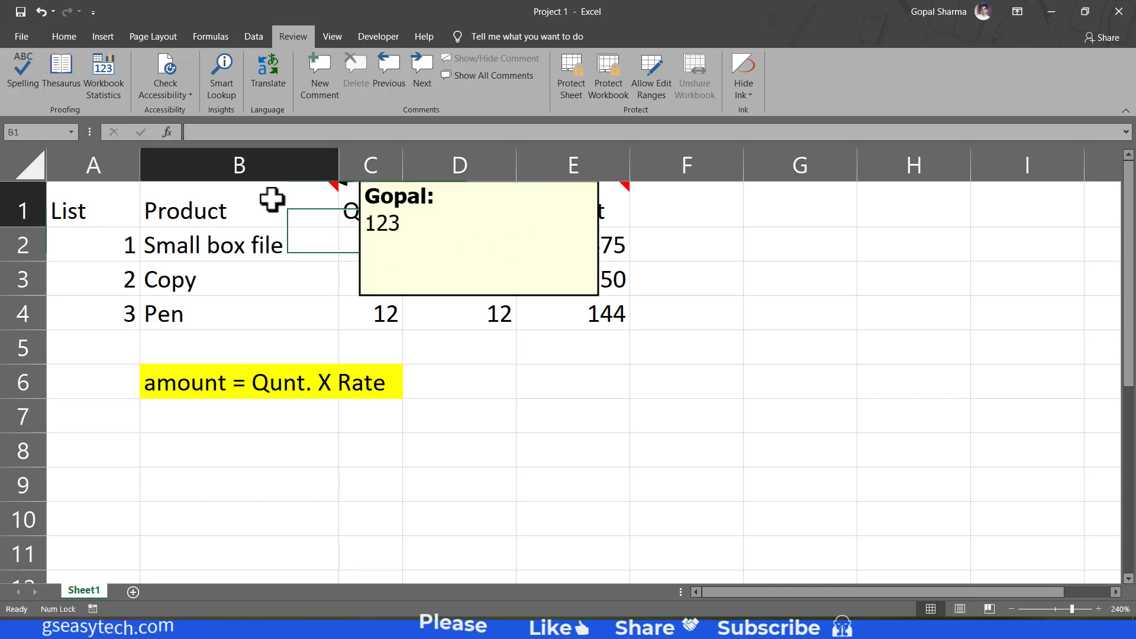
pyautogui.rightClick(271, 198)
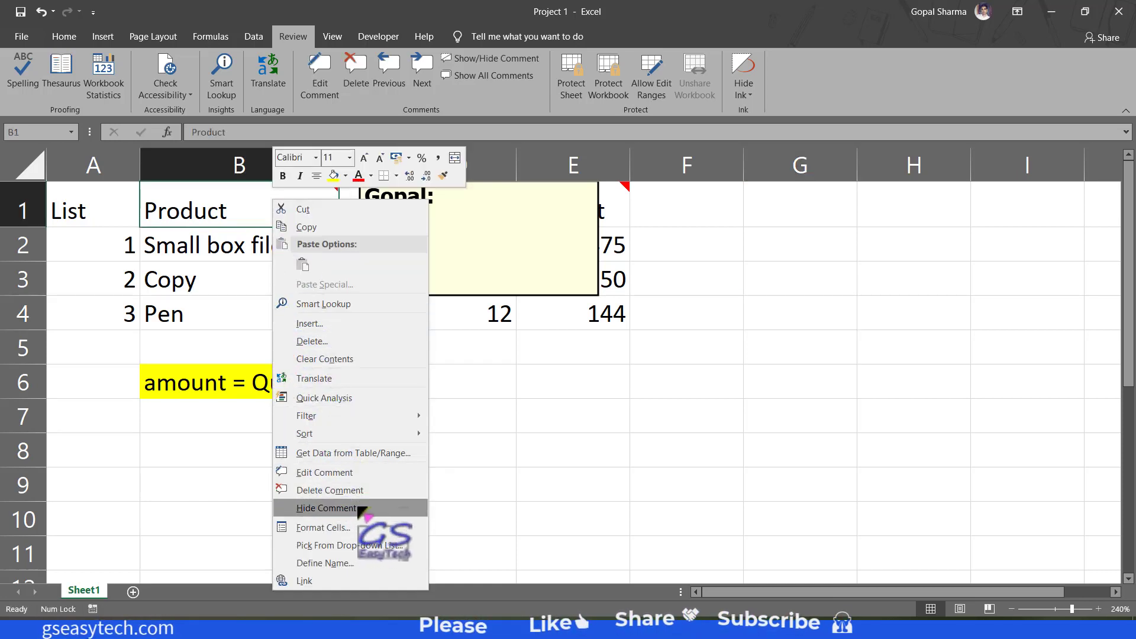
pyautogui.click(362, 508)
pyautogui.click(438, 267)
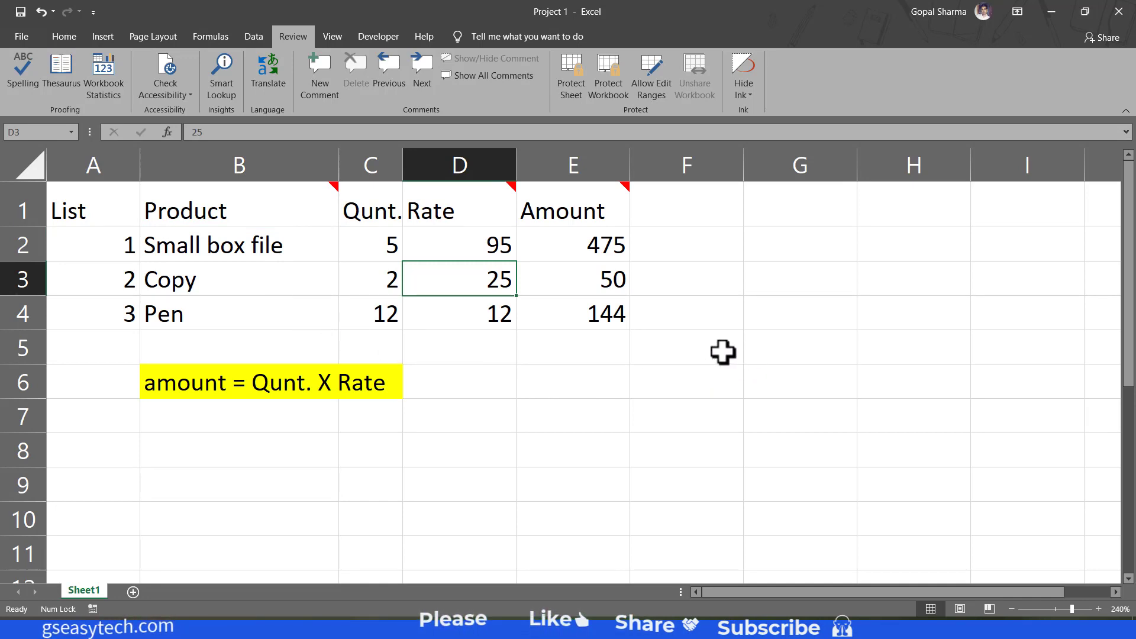
pyautogui.click(214, 201)
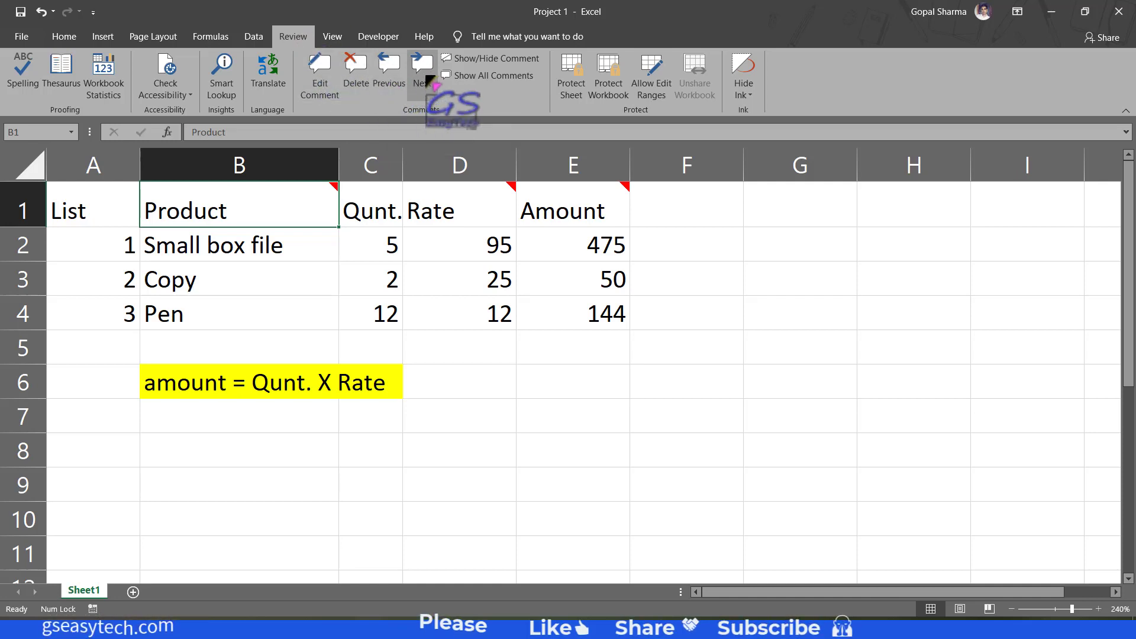
# Step: Step forward with Next through the comments on B1, D1 and E1
pyautogui.click(424, 80)
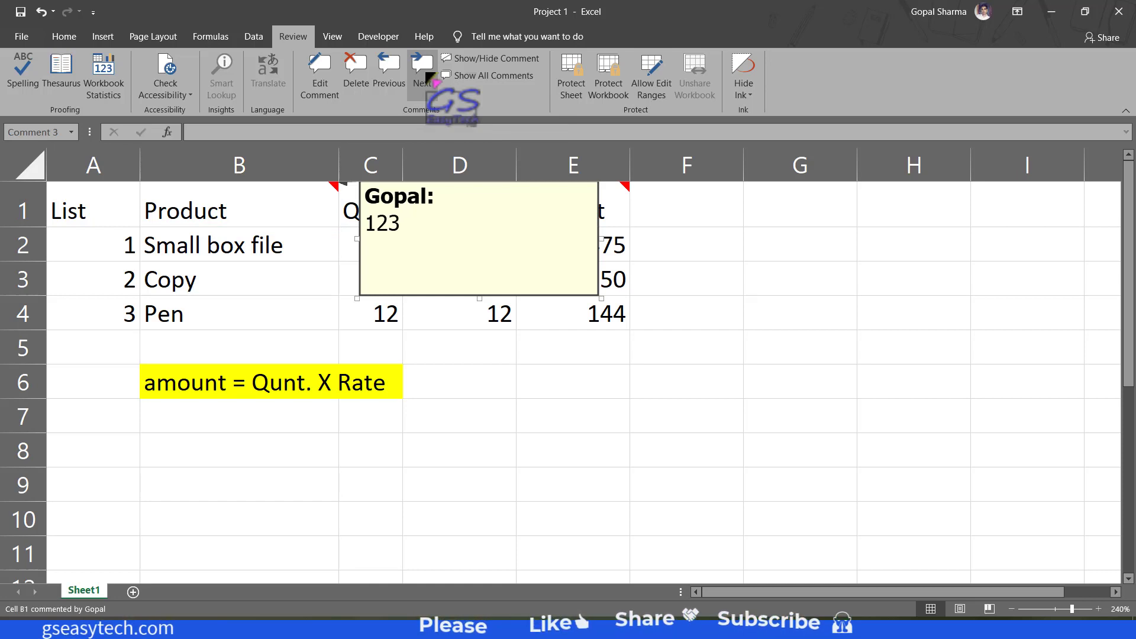
pyautogui.click(424, 79)
pyautogui.click(428, 78)
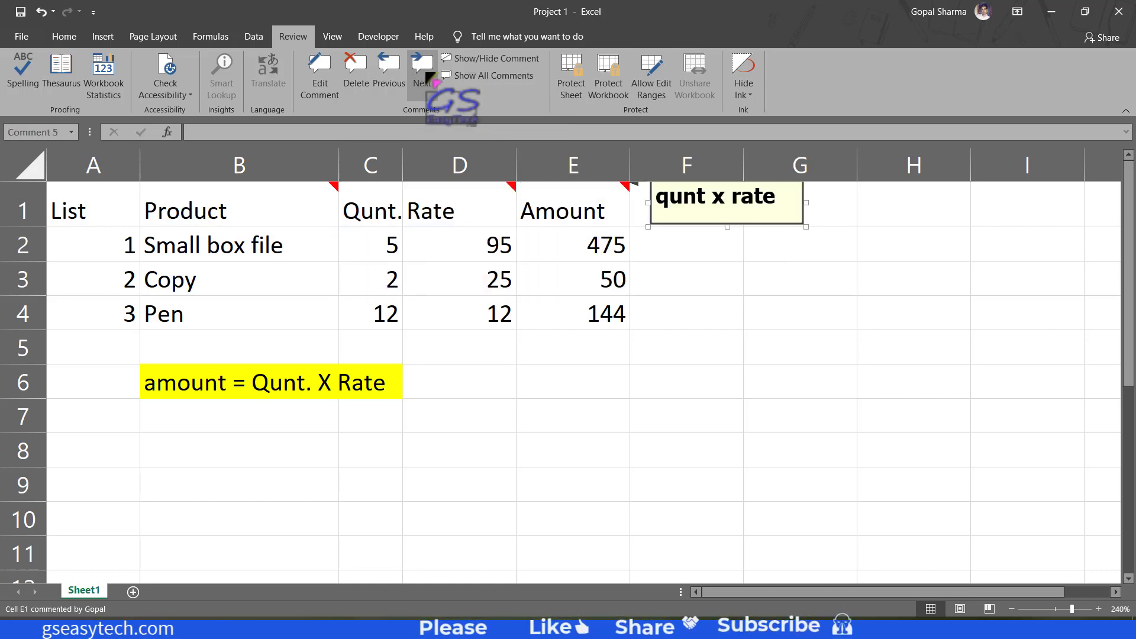
# Step: Step back with Previous through D1 and B1, continuing past the start to E1's comment
pyautogui.click(393, 78)
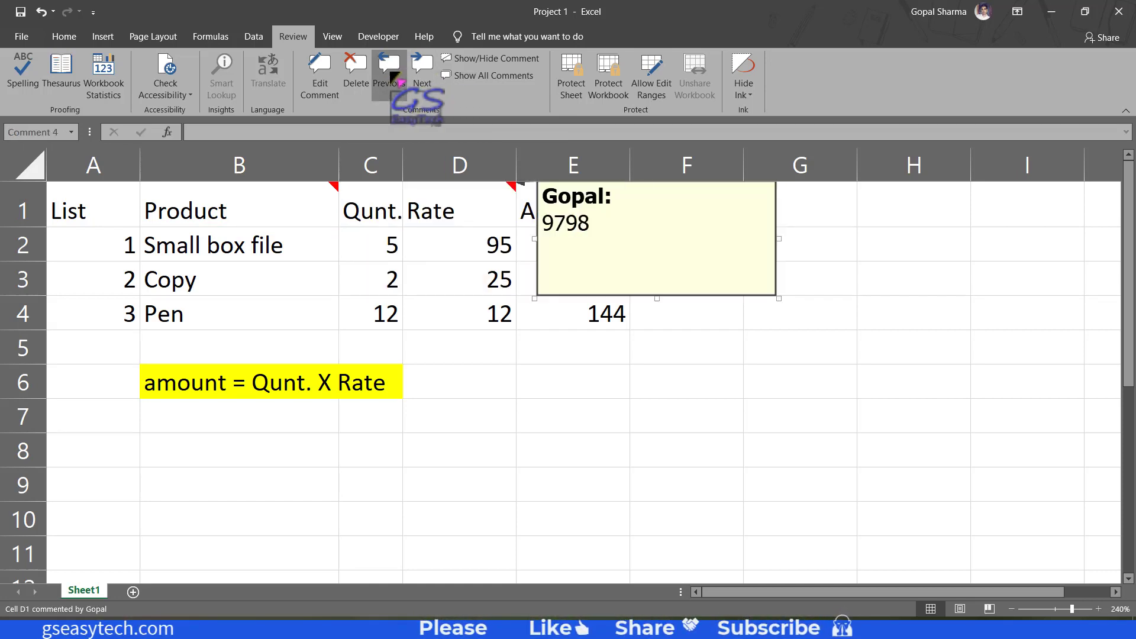
pyautogui.click(393, 77)
pyautogui.click(393, 78)
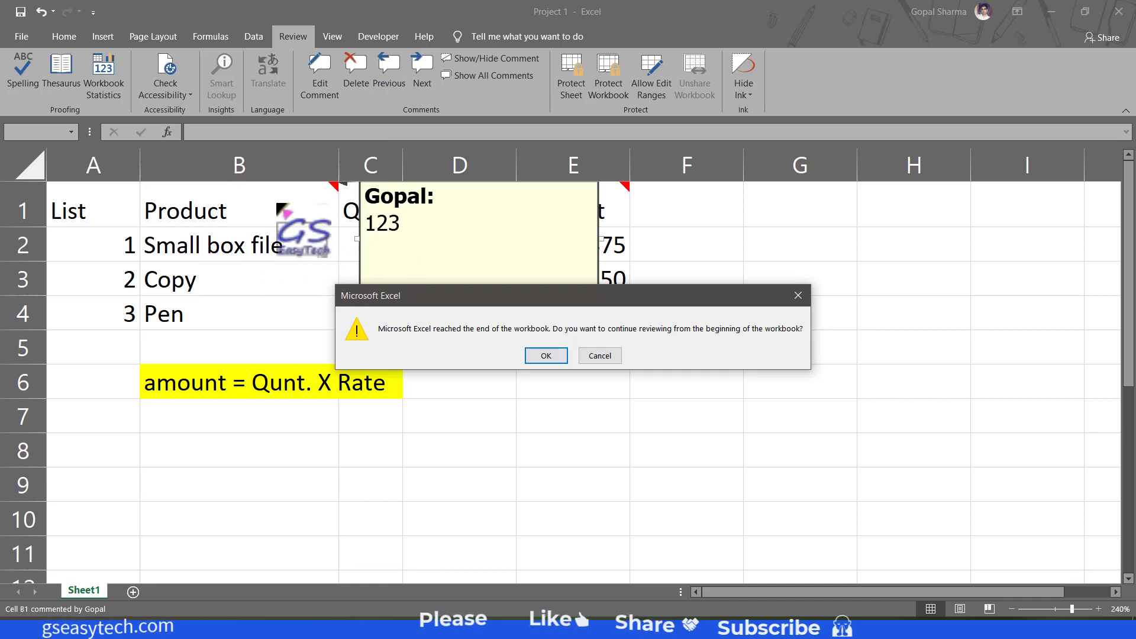
pyautogui.click(545, 356)
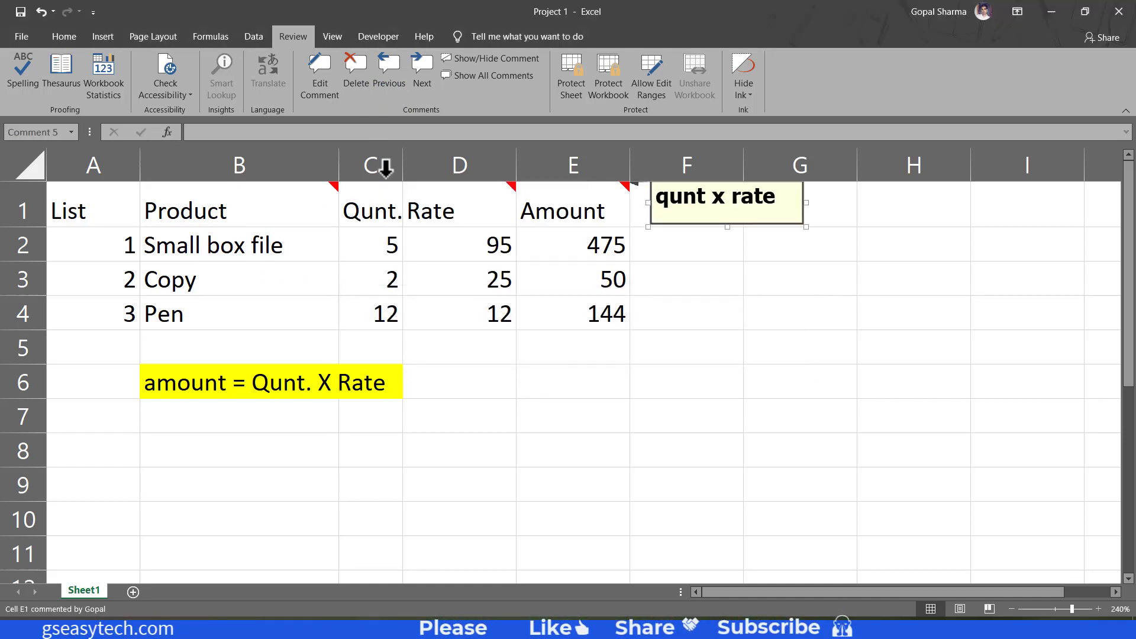
# Step: Delete the '123' comment from the Product header B1, then select empty cell F4
pyautogui.click(283, 204)
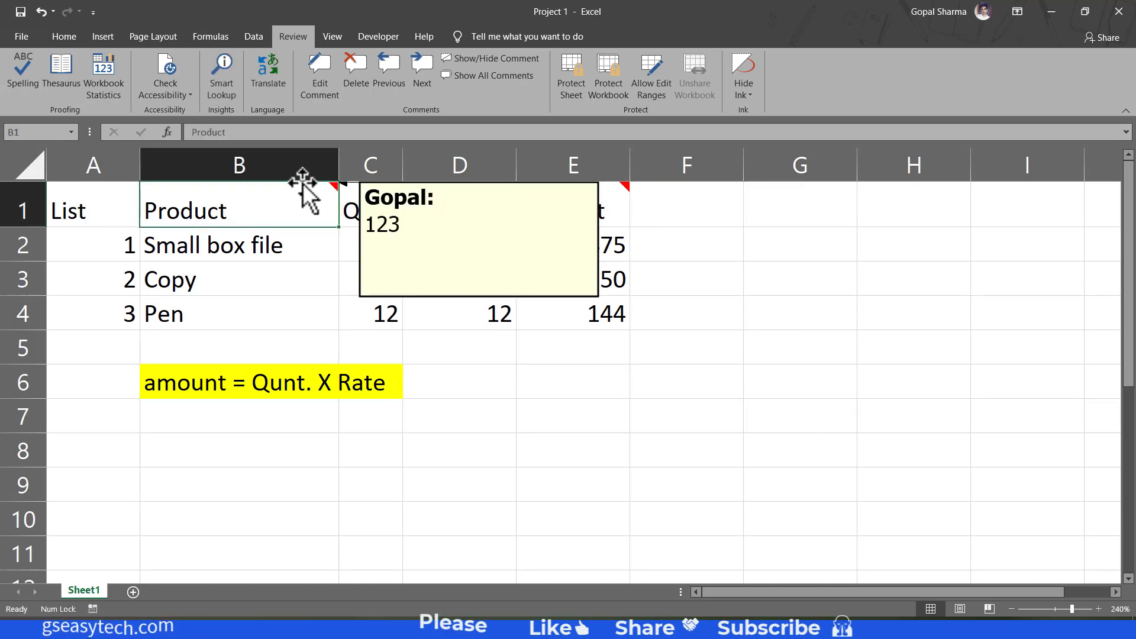
pyautogui.click(358, 70)
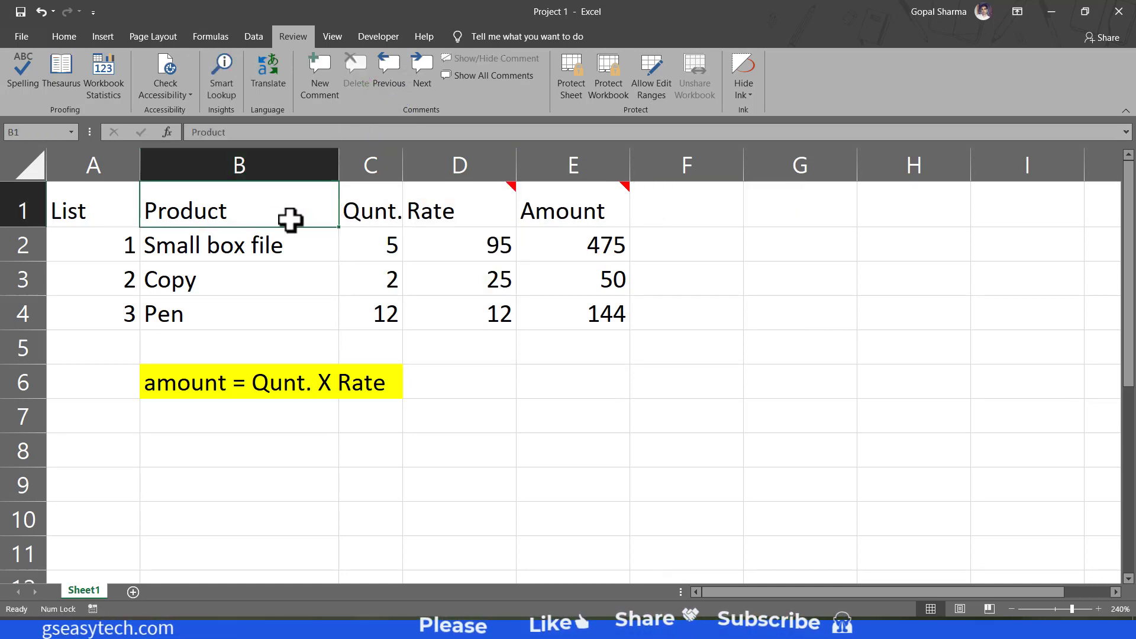
pyautogui.click(656, 328)
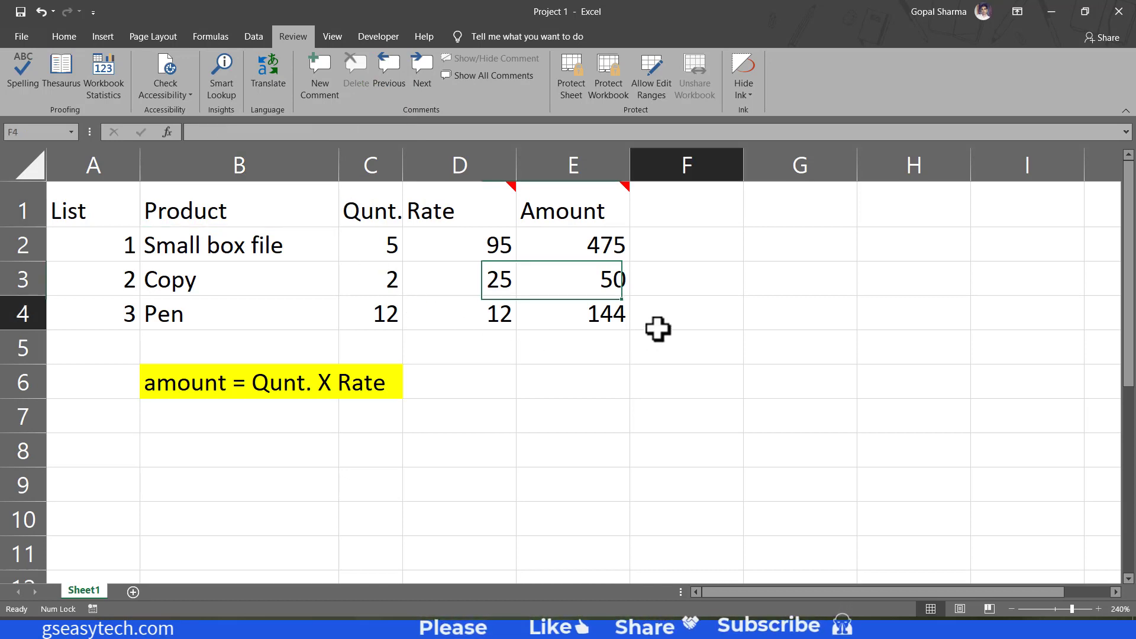